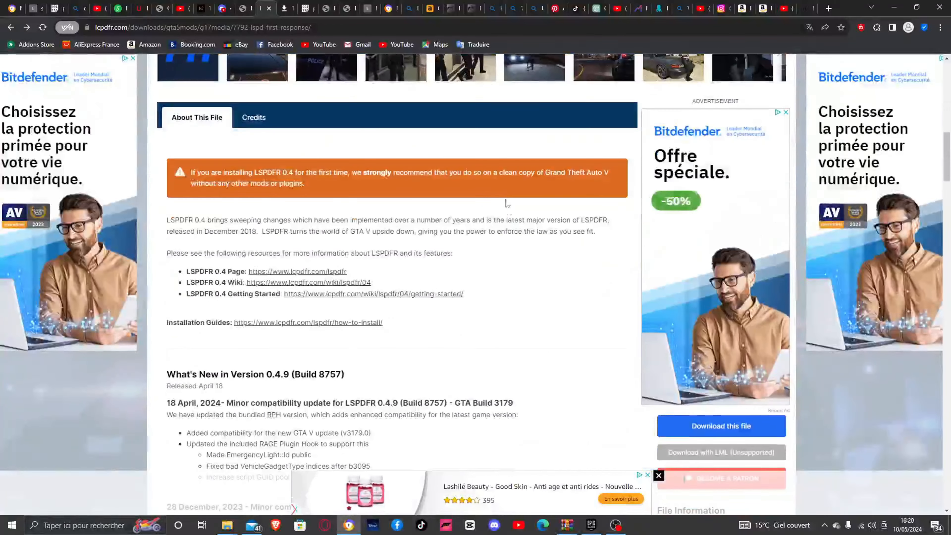
- Switch to the Epic Games Launcher and open the Grand Theft Auto V installation folder from the game's management options
scroll(368, 225, up, 20)
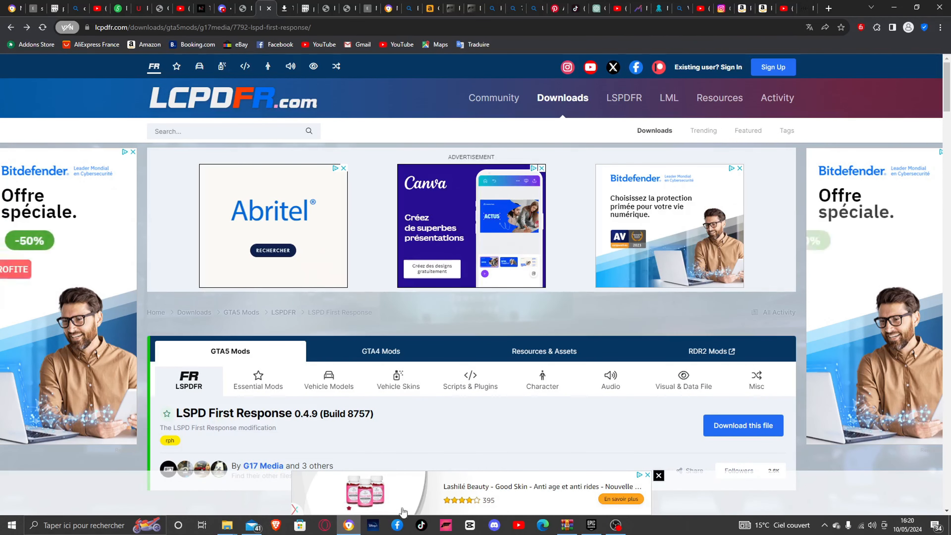
mouse_move(560, 530)
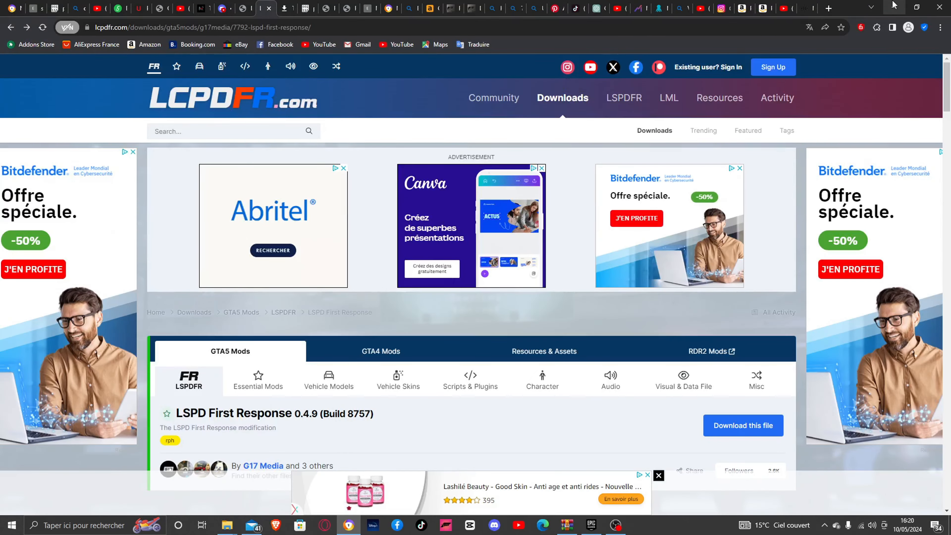
click(894, 5)
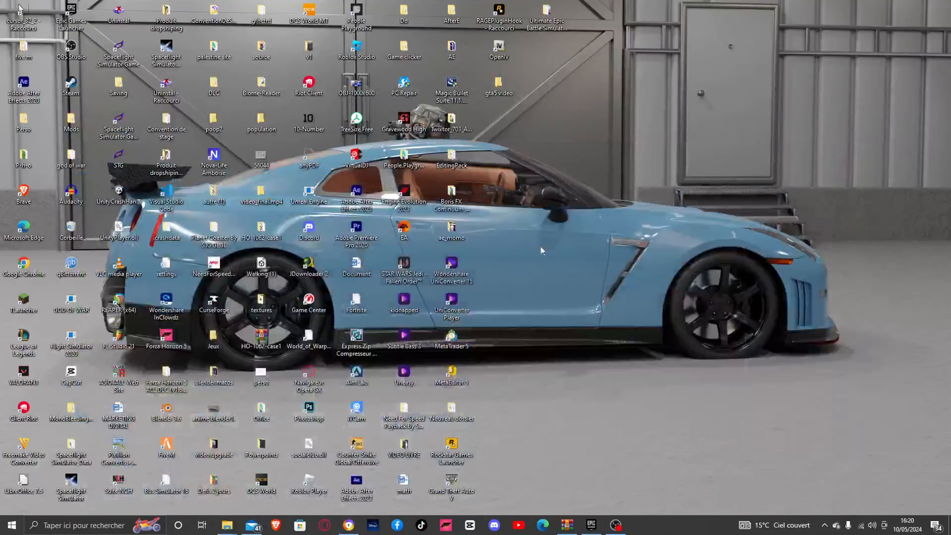
click(585, 528)
click(623, 157)
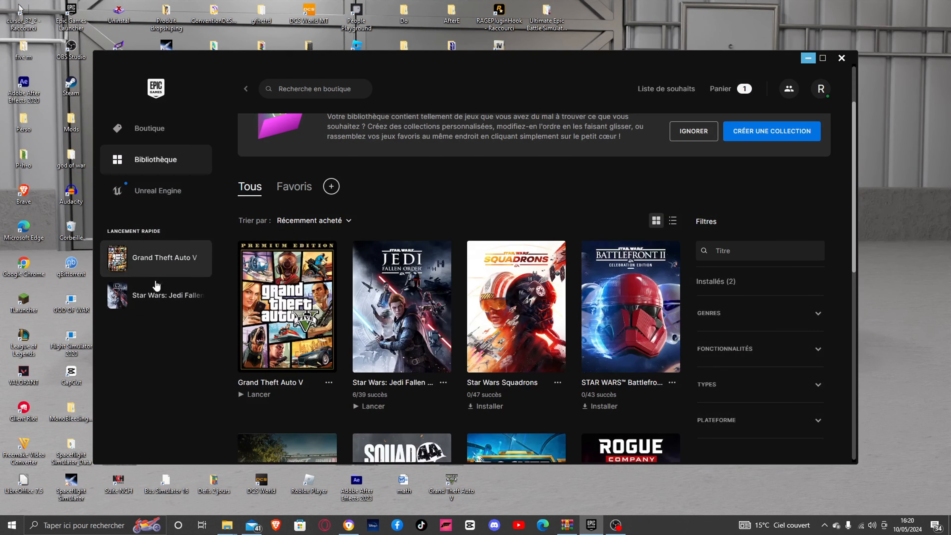
click(329, 384)
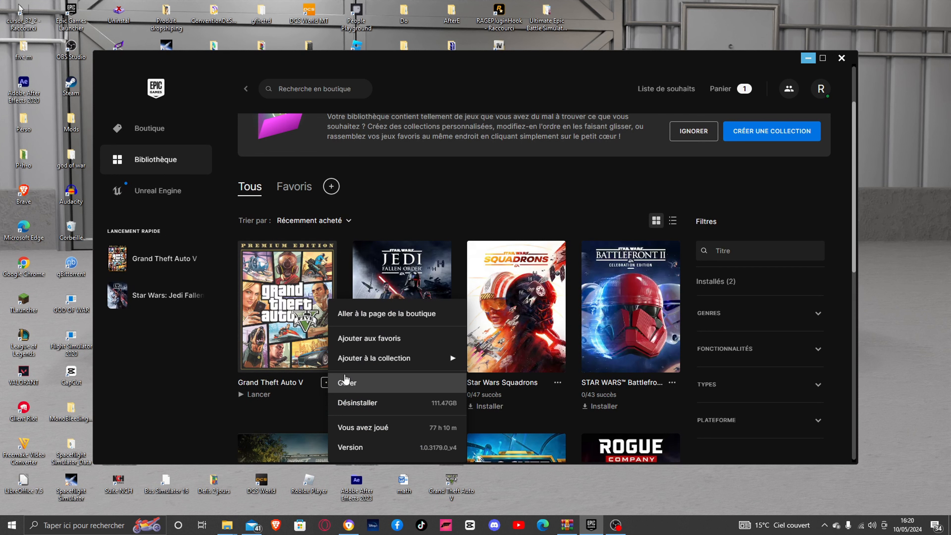
click(352, 383)
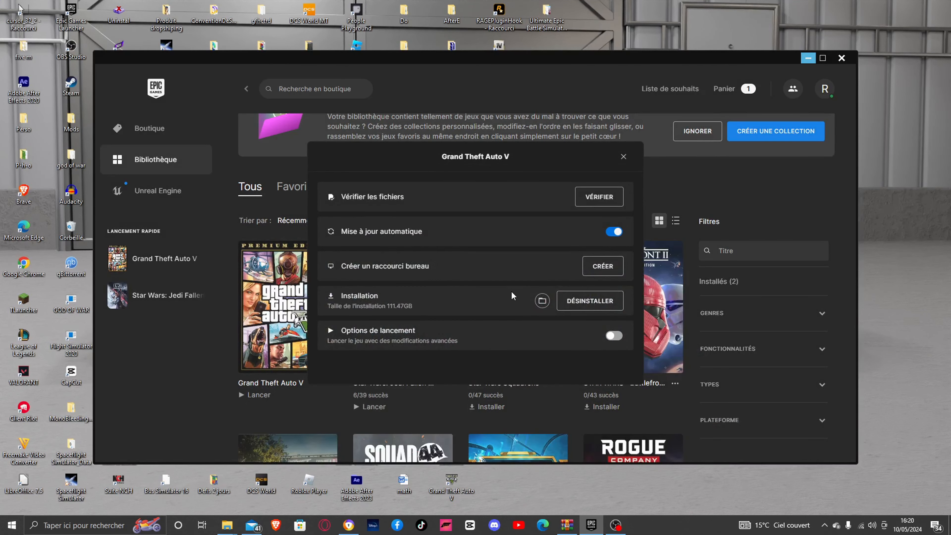
click(542, 301)
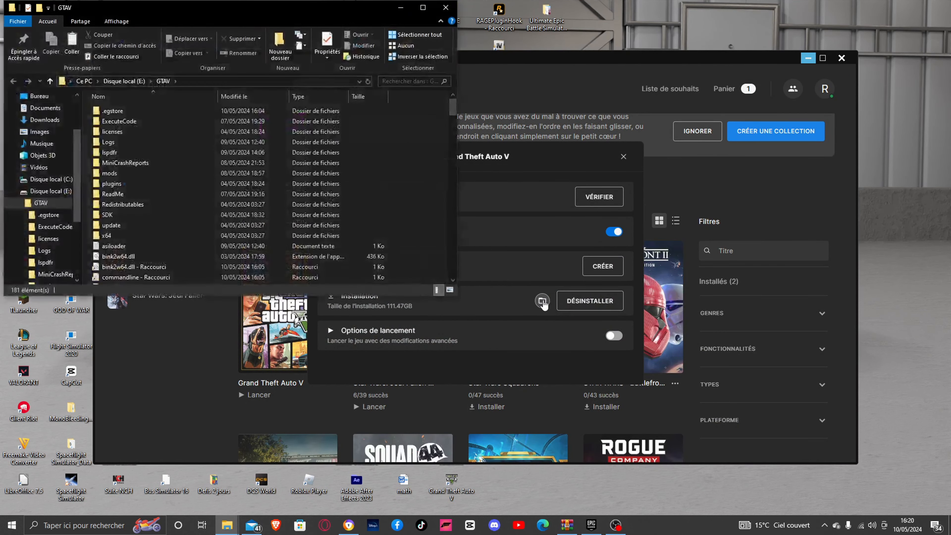
- Close the GTAV folder and the game's management options, and switch back to the LSPD First Response page in the browser
click(440, 13)
click(623, 156)
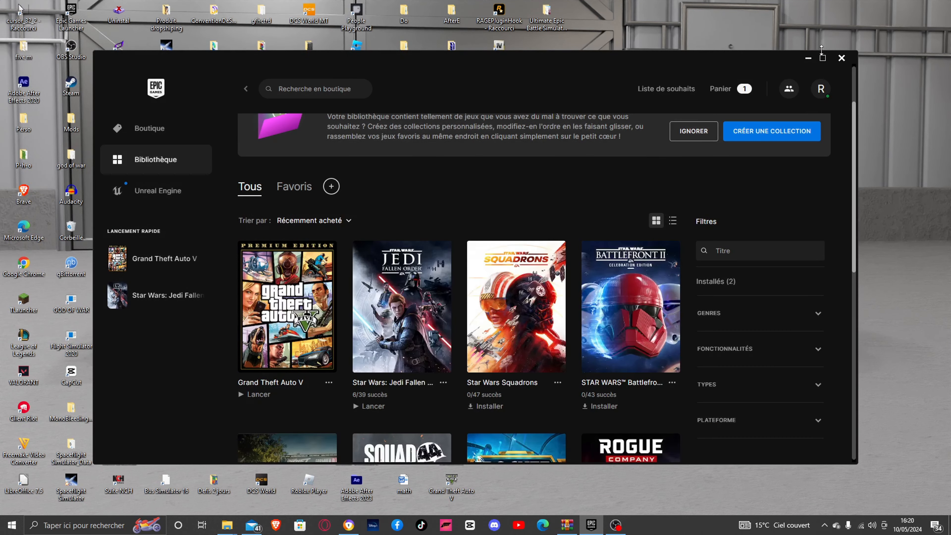
click(809, 59)
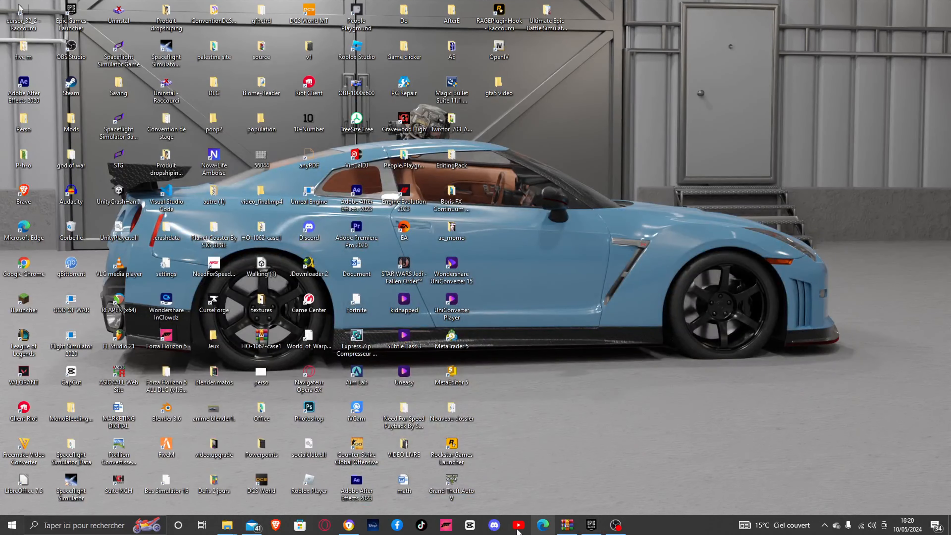
click(346, 526)
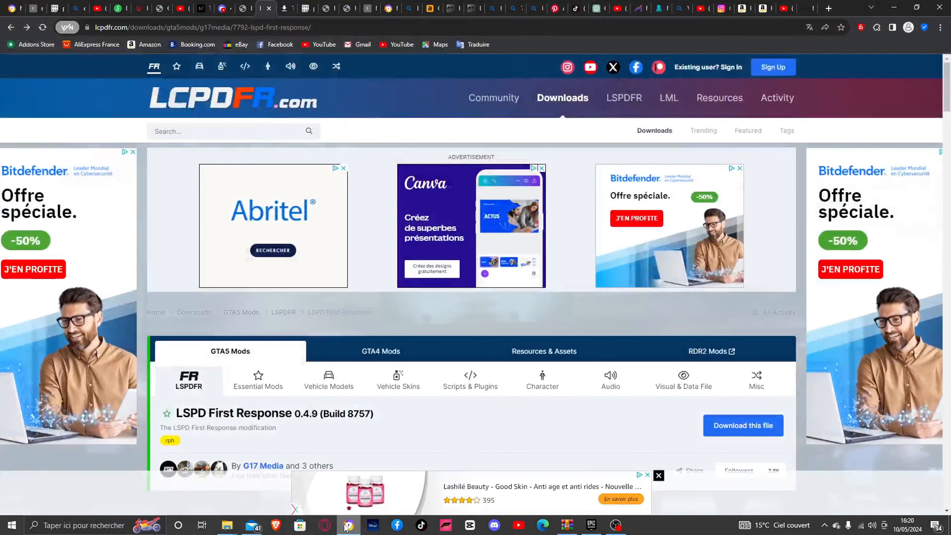
- Review the LSPD First Response download page, including the mod's title, version and description
scroll(444, 309, down, 2)
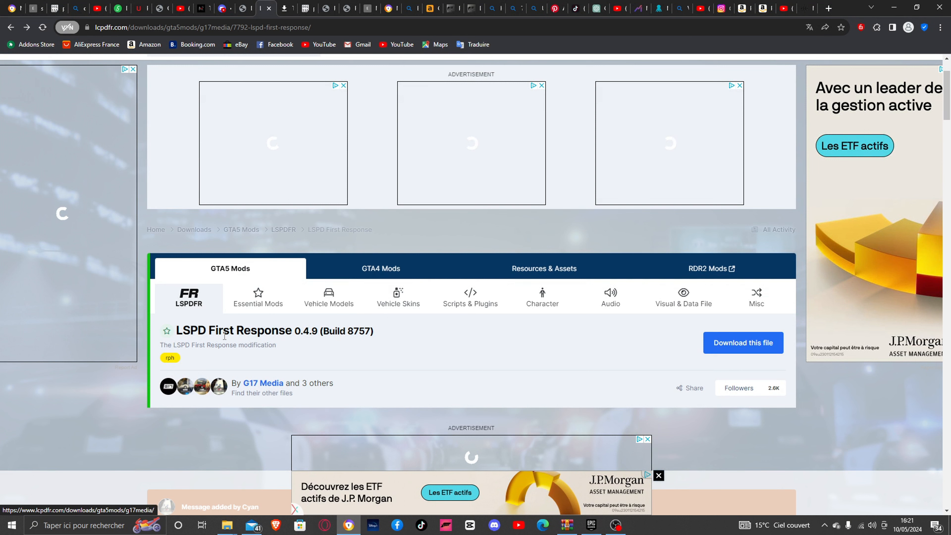
drag(177, 330, 361, 331)
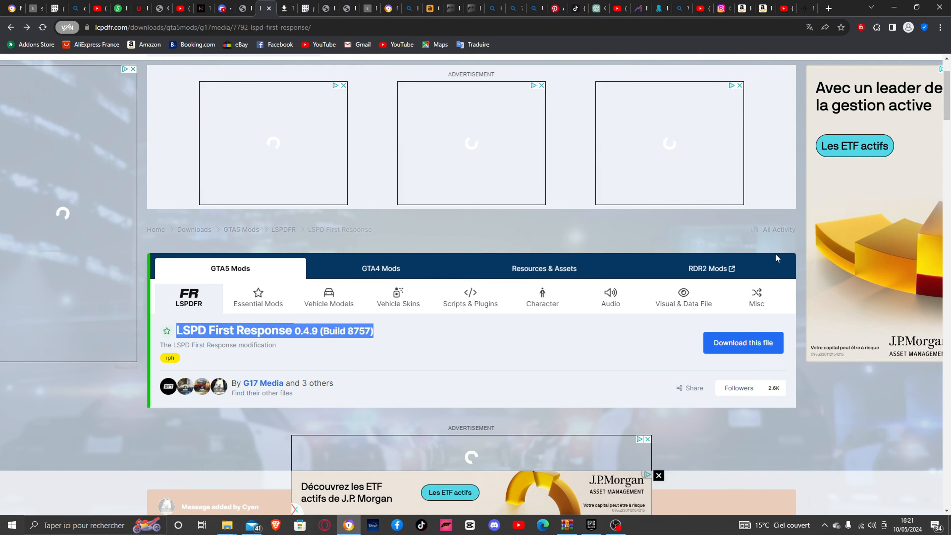
scroll(441, 272, down, 8)
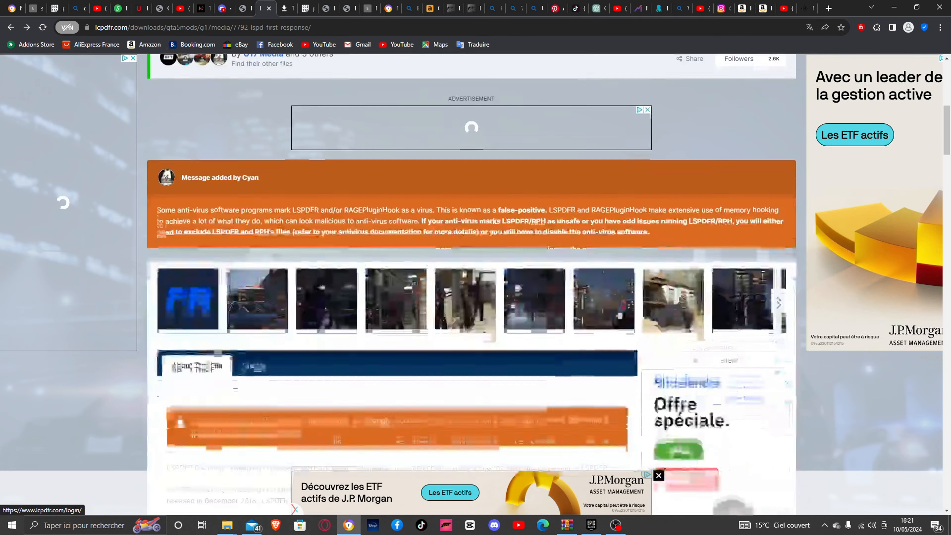
scroll(440, 272, down, 12)
scroll(403, 240, up, 6)
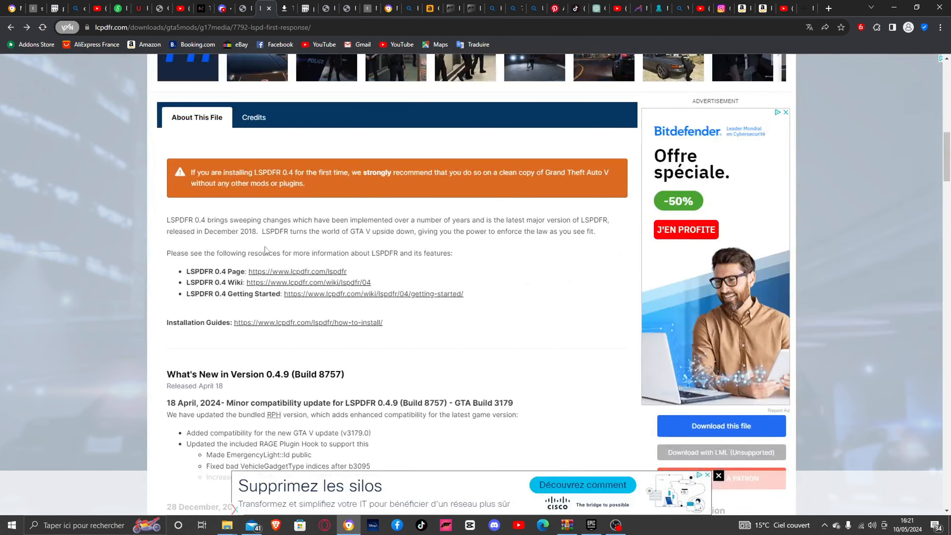
scroll(267, 255, up, 2)
- Check the latest What's New entry for the LSPDFR release date and the GTA build it supports
scroll(265, 282, down, 6)
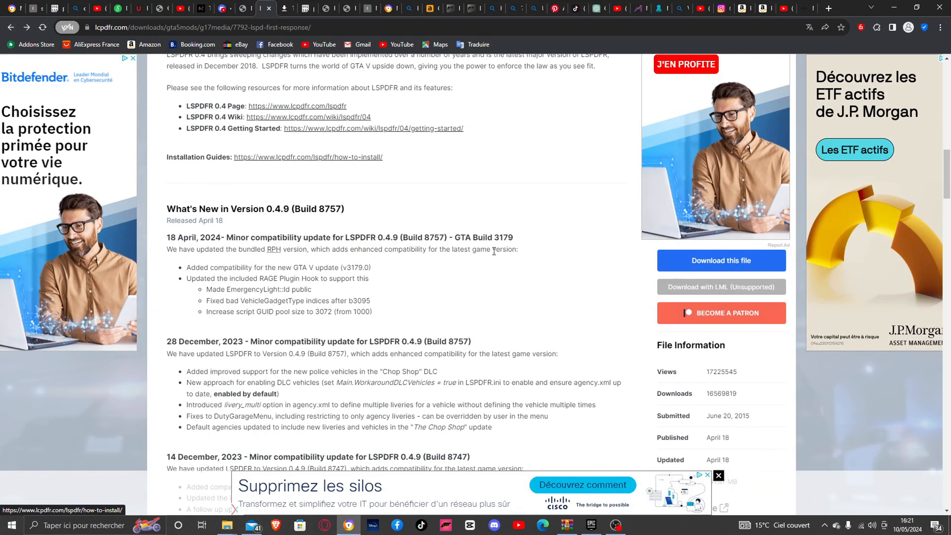
triple_click(461, 229)
drag(513, 237, 200, 238)
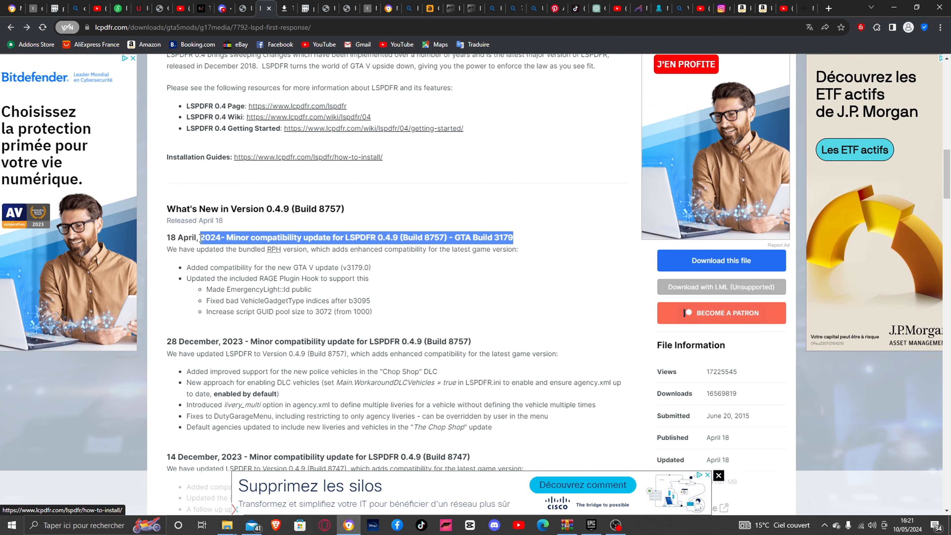
click(247, 180)
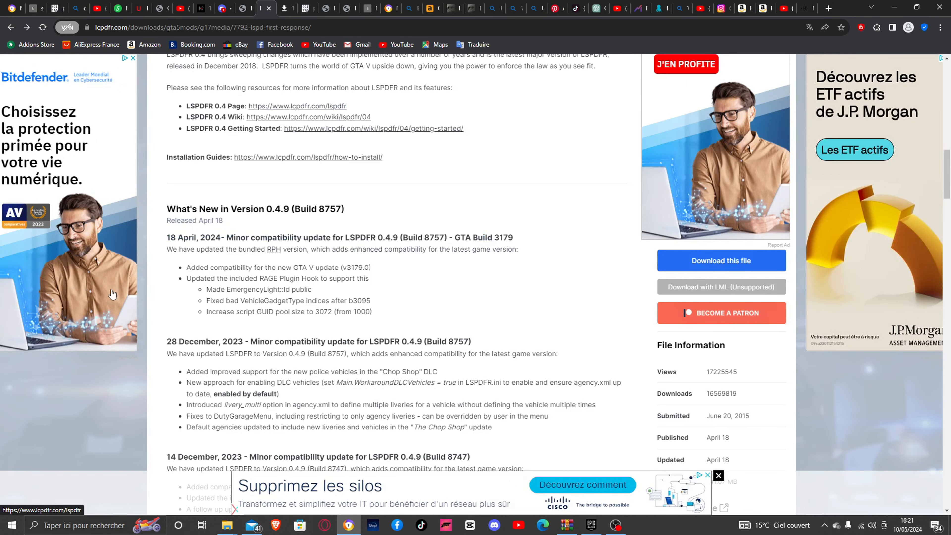
scroll(325, 219, up, 7)
scroll(240, 265, down, 7)
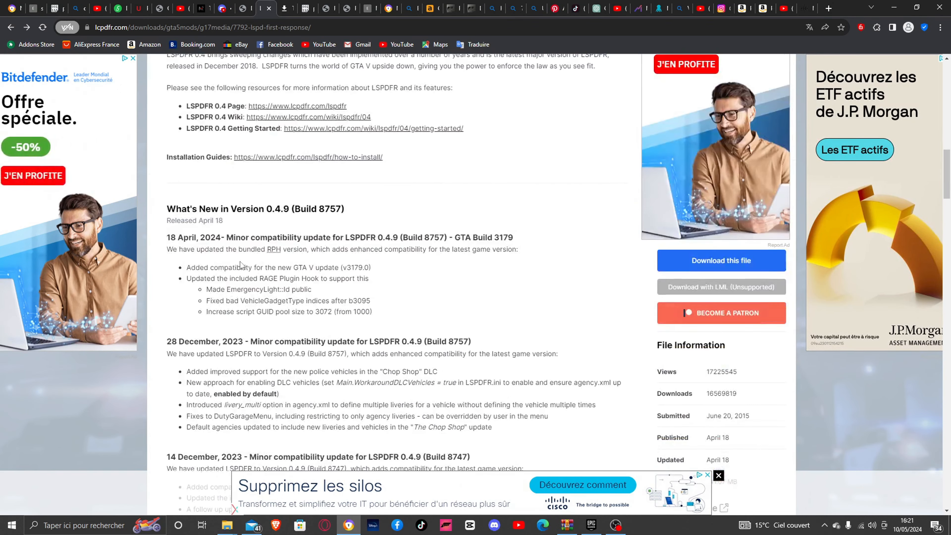
drag(166, 242, 517, 237)
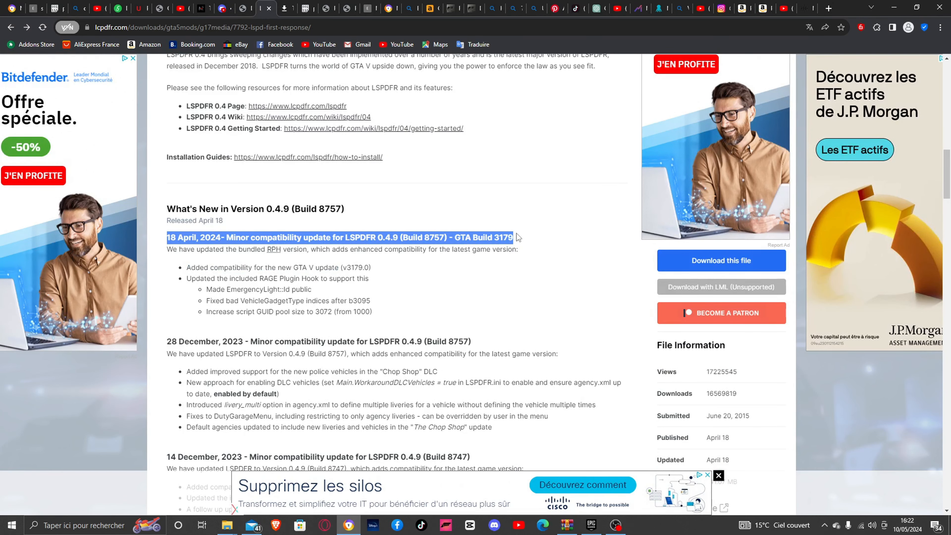
scroll(320, 281, up, 10)
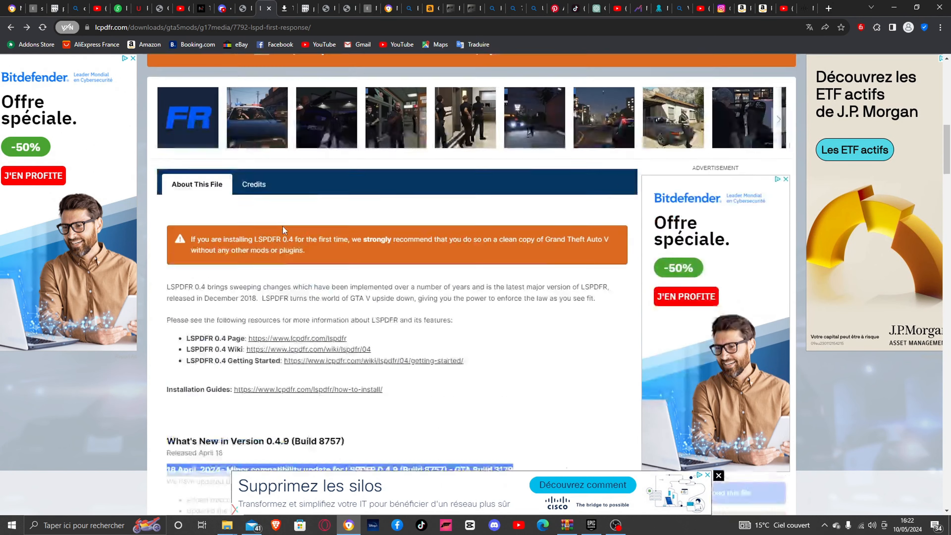
scroll(311, 311, down, 7)
scroll(242, 357, up, 10)
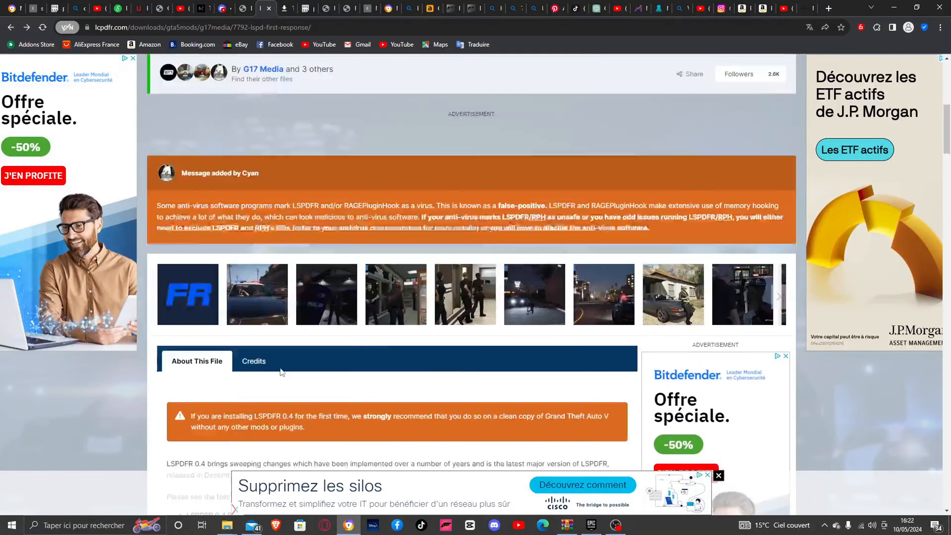
scroll(327, 276, down, 4)
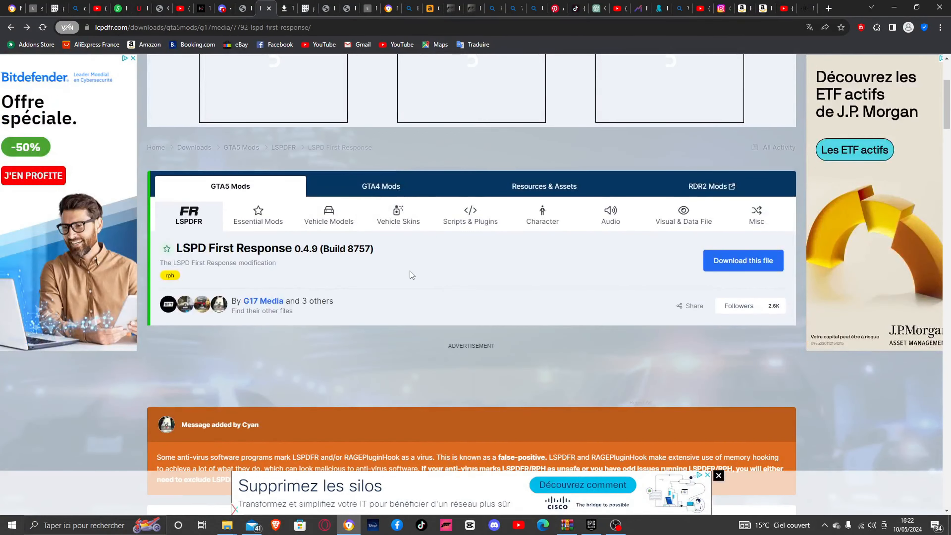
scroll(403, 263, down, 15)
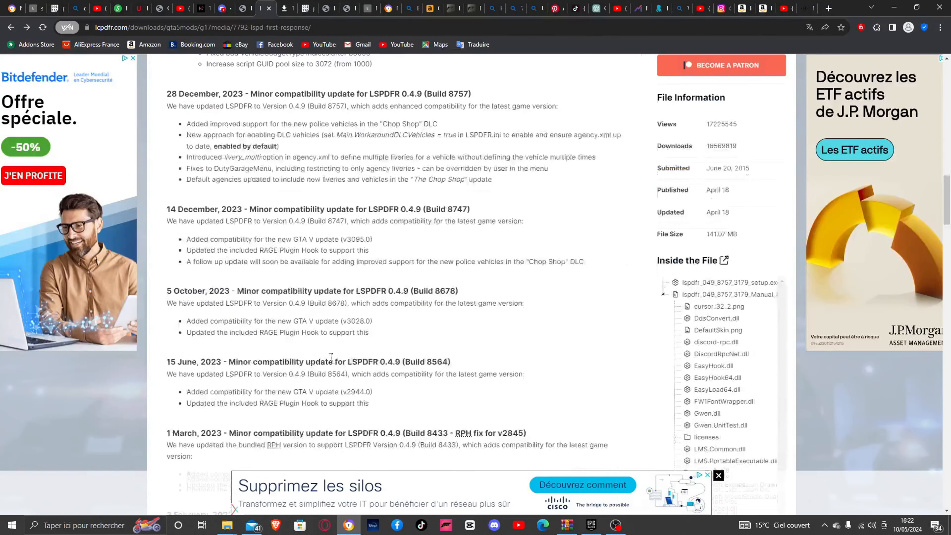
scroll(331, 357, up, 9)
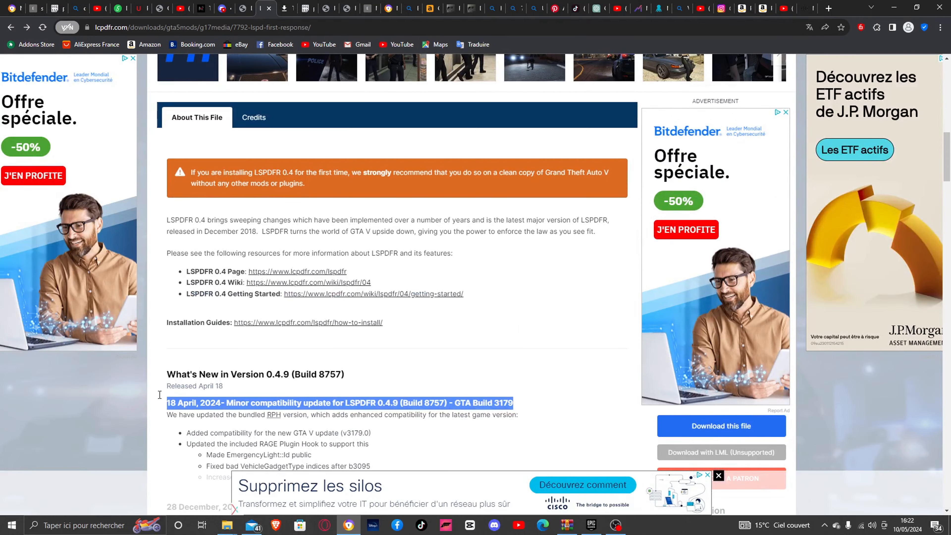
click(160, 397)
scroll(160, 397, up, 2)
scroll(195, 348, down, 5)
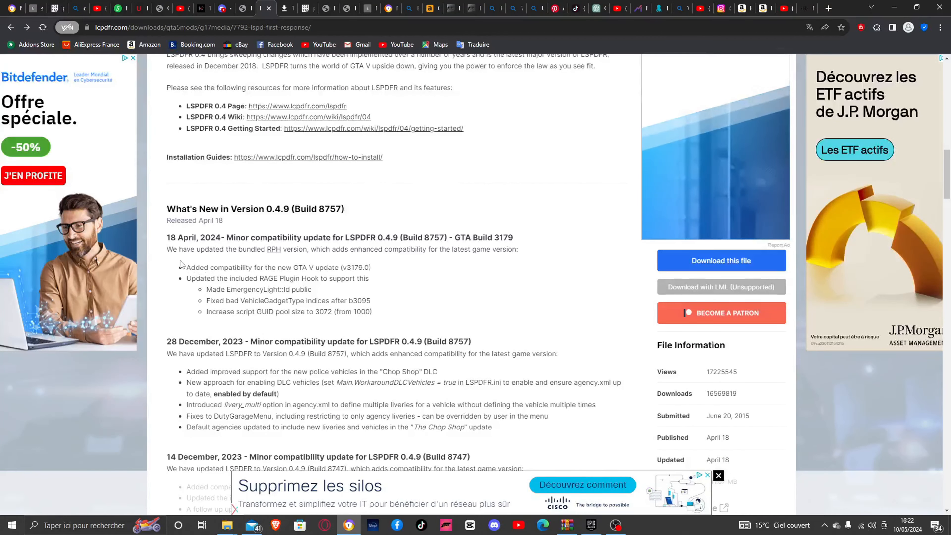
drag(547, 240, 184, 239)
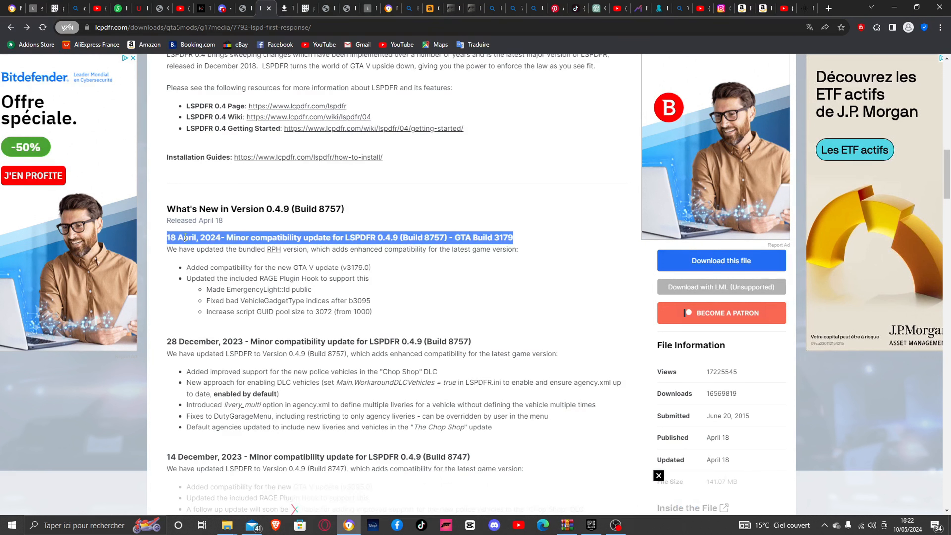
click(525, 299)
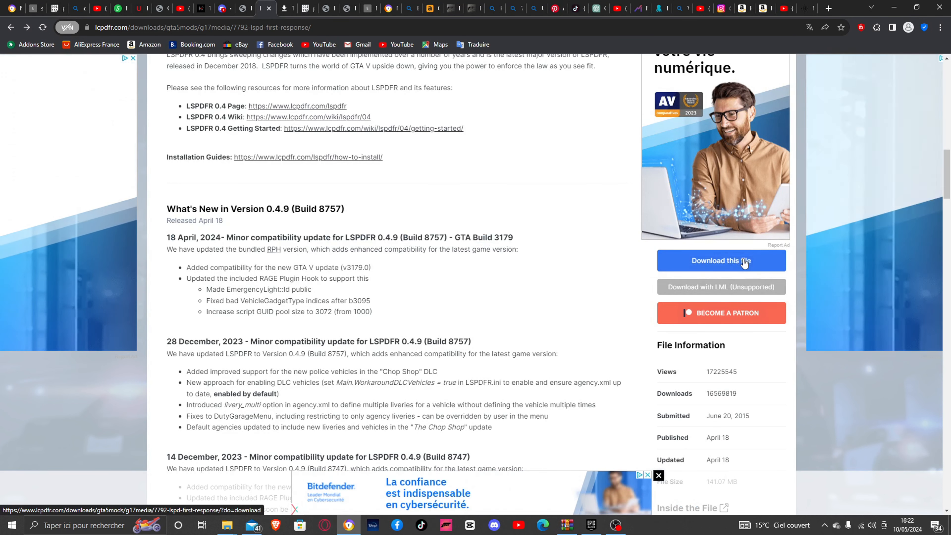
- Request the LSPD First Response download and agree to its download terms
click(746, 261)
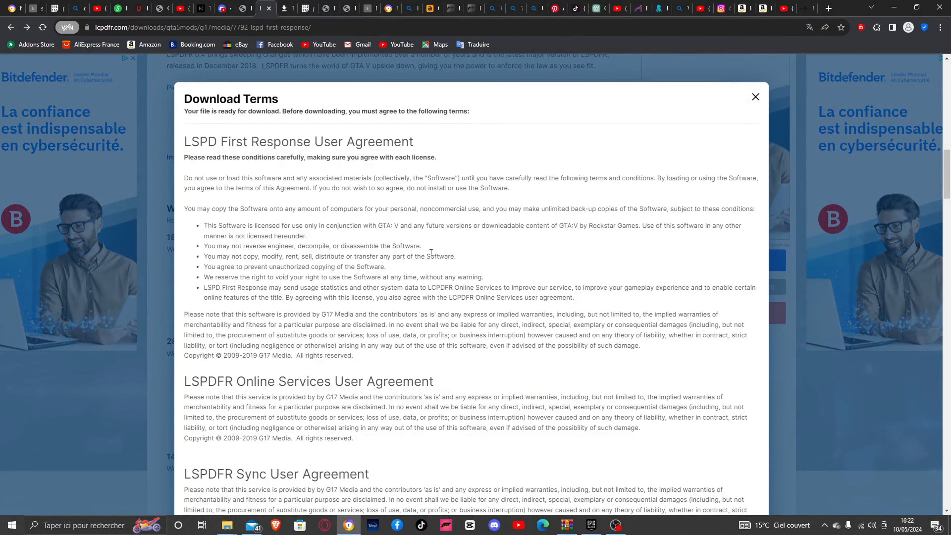
scroll(431, 253, down, 15)
scroll(772, 354, up, 8)
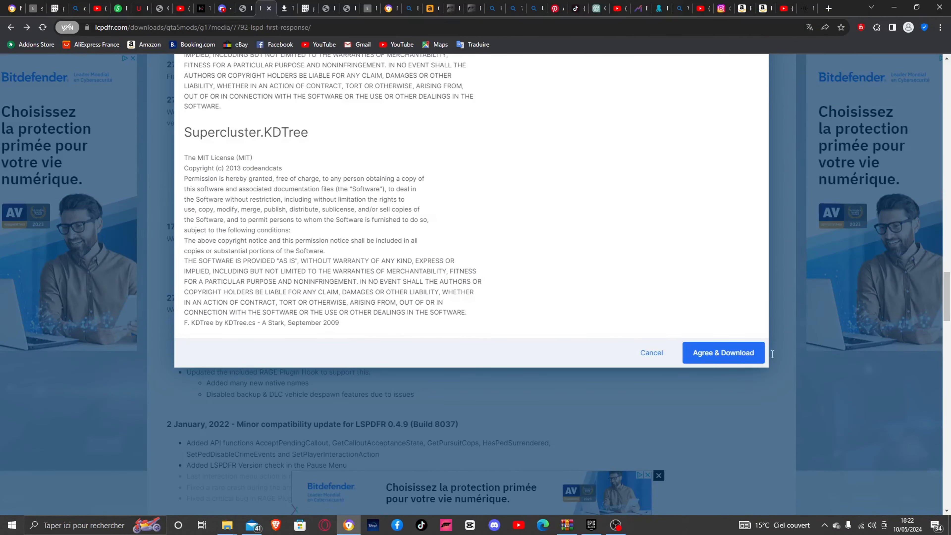
click(732, 354)
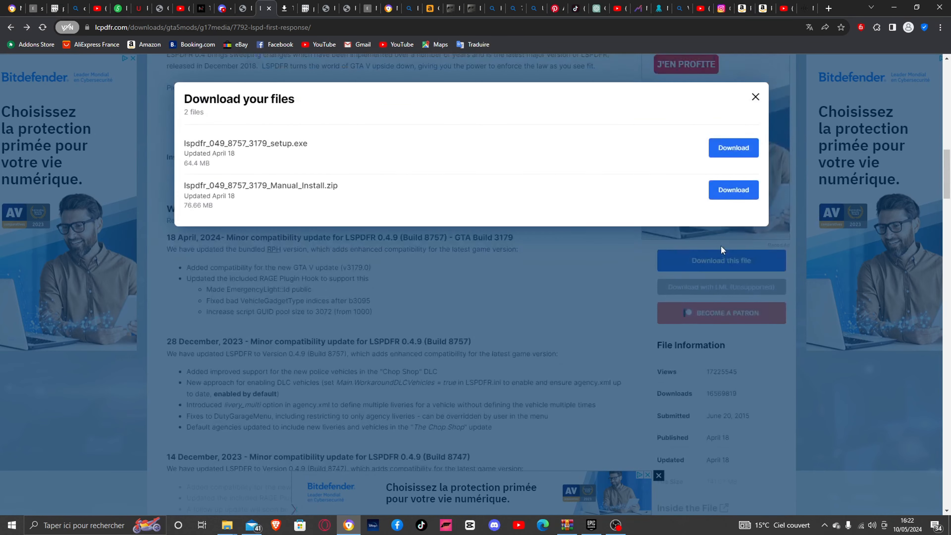
- Compare the setup and manual install files offered, and download lspdfr_049_8757_3179_Manual_Install.zip
drag(316, 142, 208, 145)
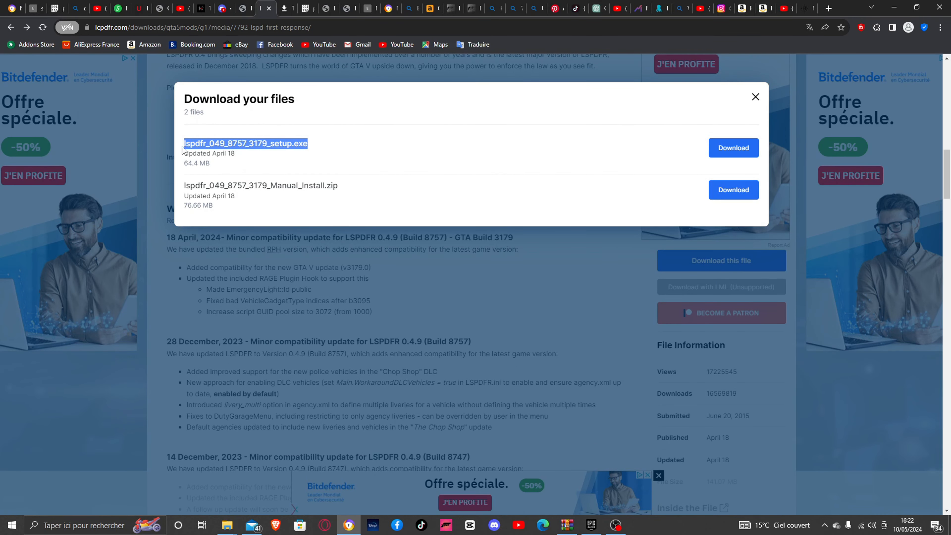
click(322, 146)
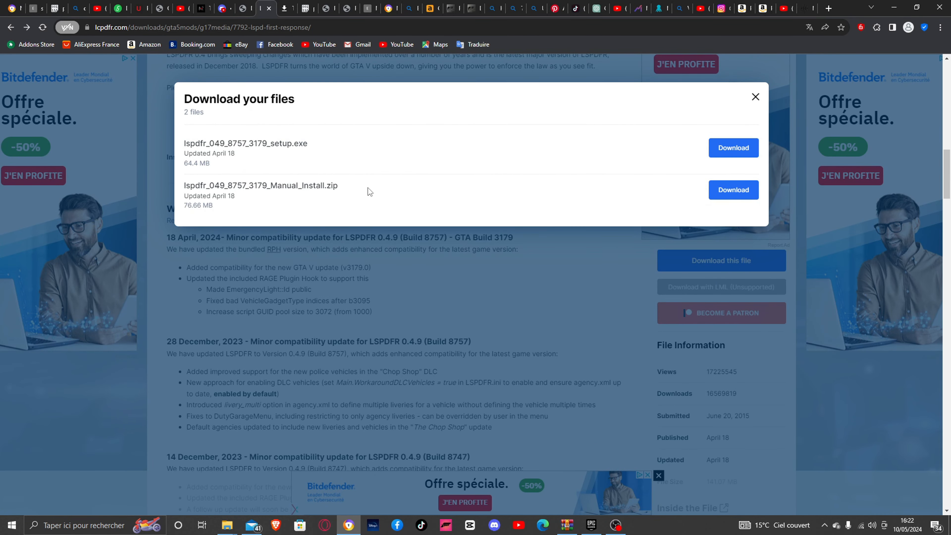
drag(352, 190, 281, 204)
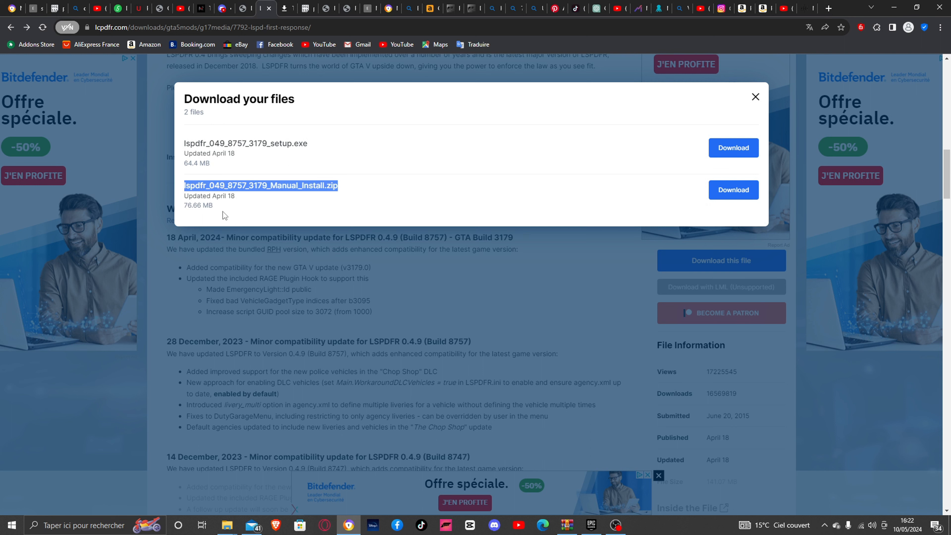
click(442, 199)
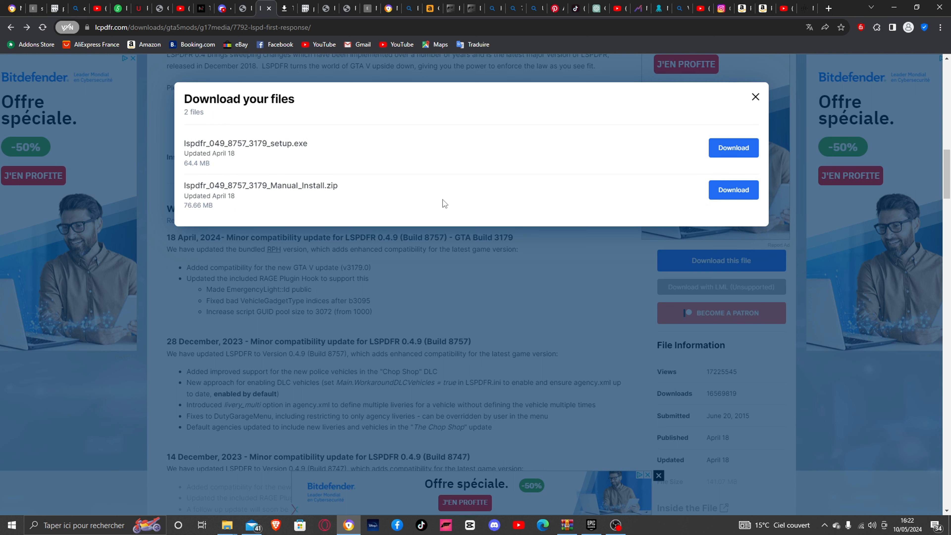
click(726, 189)
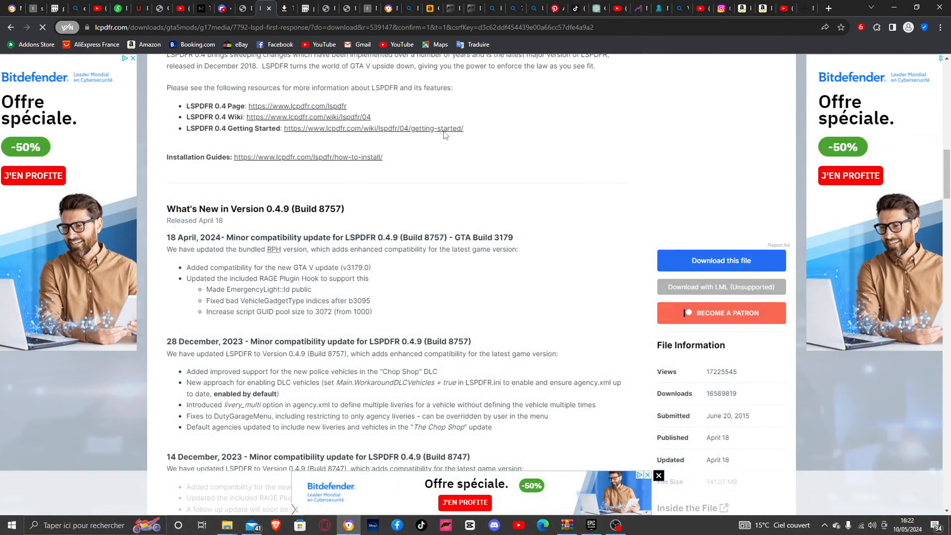
- Pass the CAPTCHA security check and start the LSPD First Response download
scroll(471, 291, down, 4)
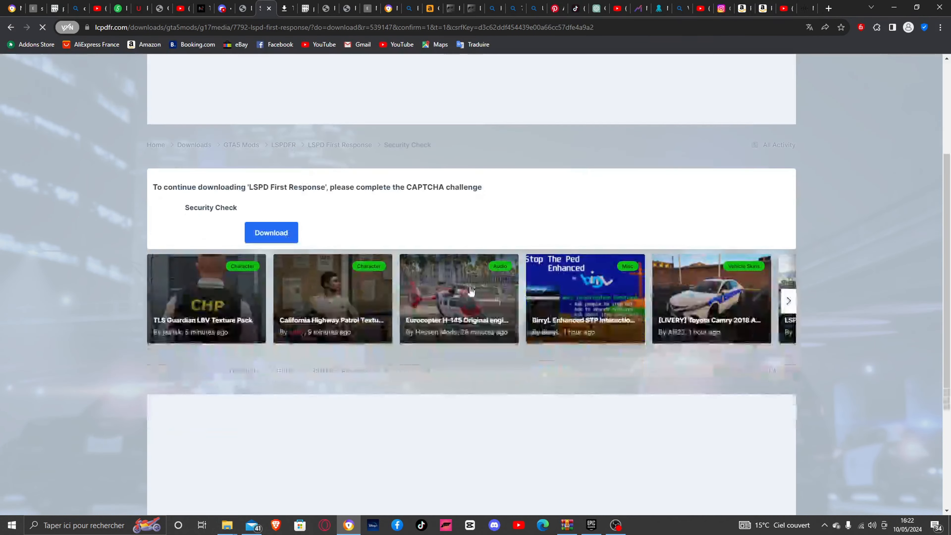
scroll(600, 344, down, 4)
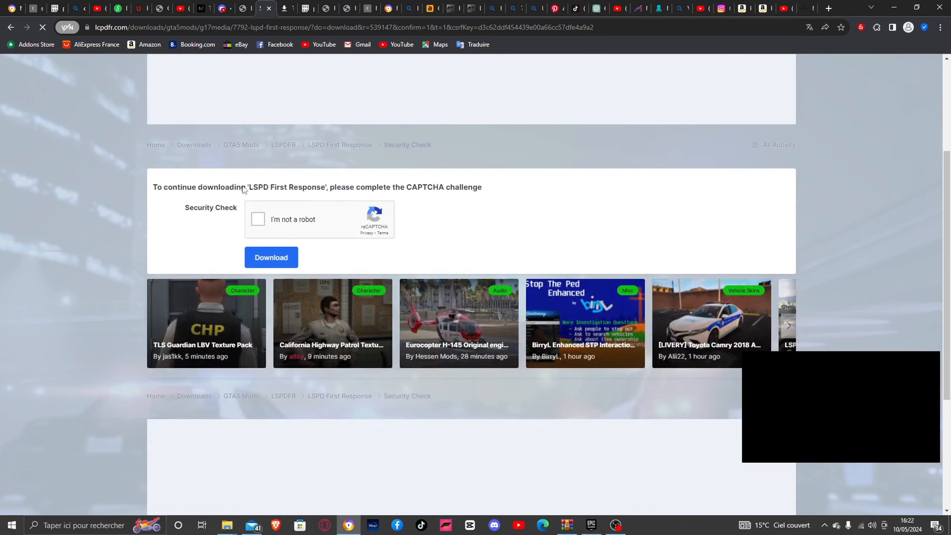
click(258, 219)
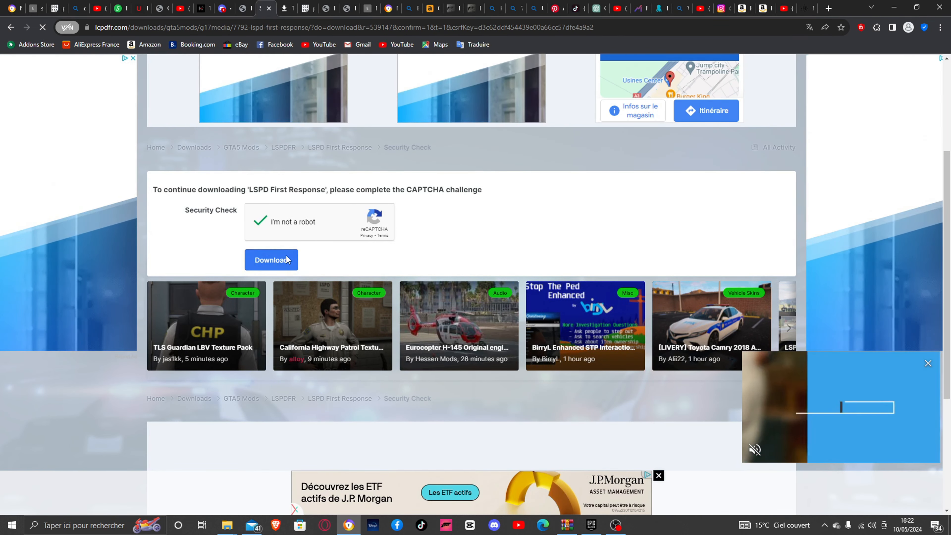
click(286, 258)
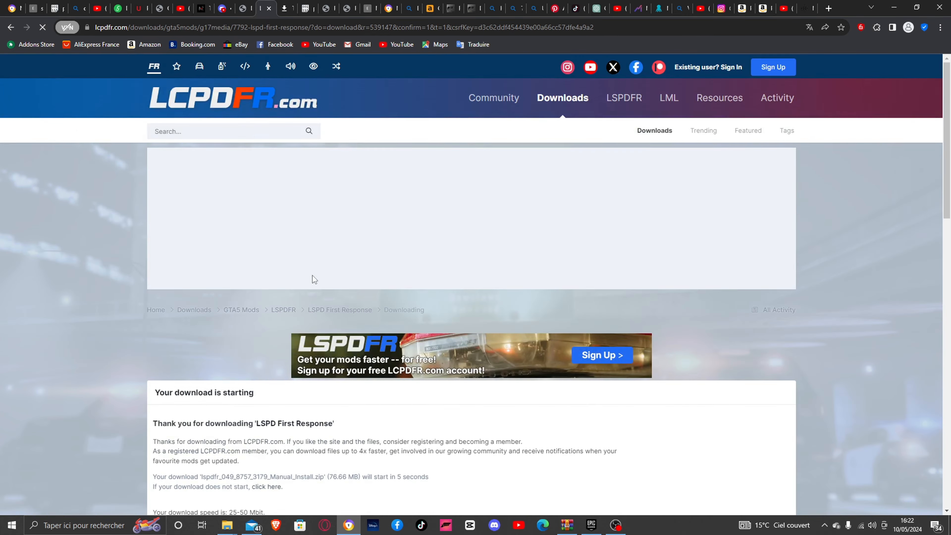
- Review the download page and check the progress of the manual install archive in the browser's recent downloads
scroll(335, 300, down, 10)
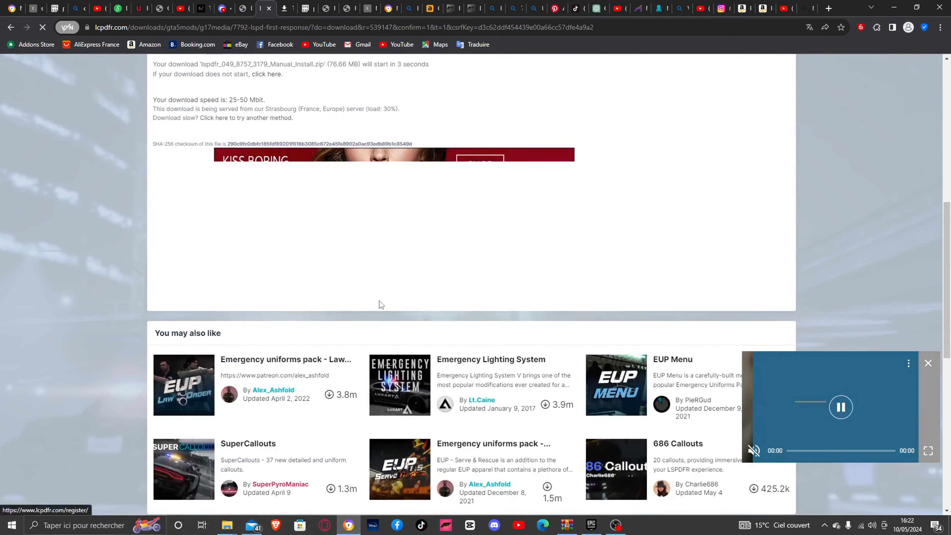
scroll(382, 304, up, 8)
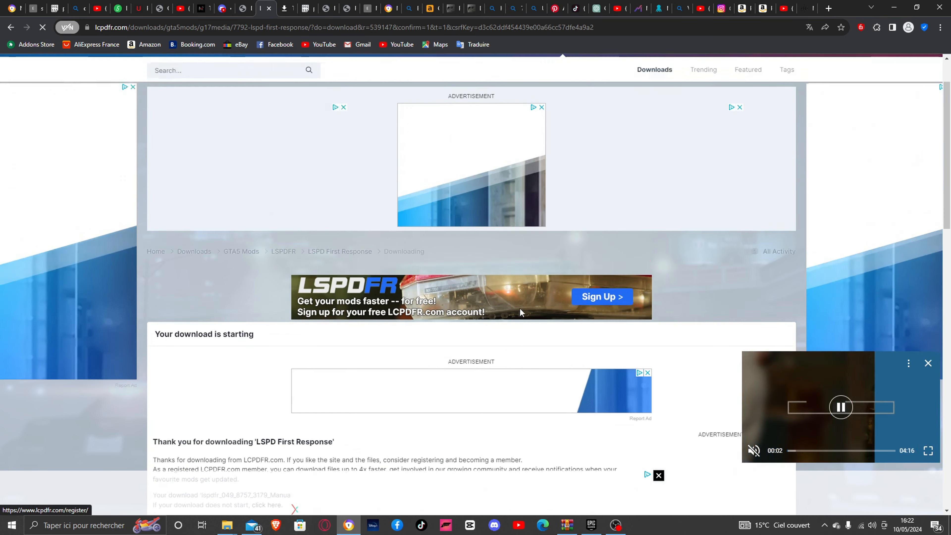
scroll(520, 308, up, 2)
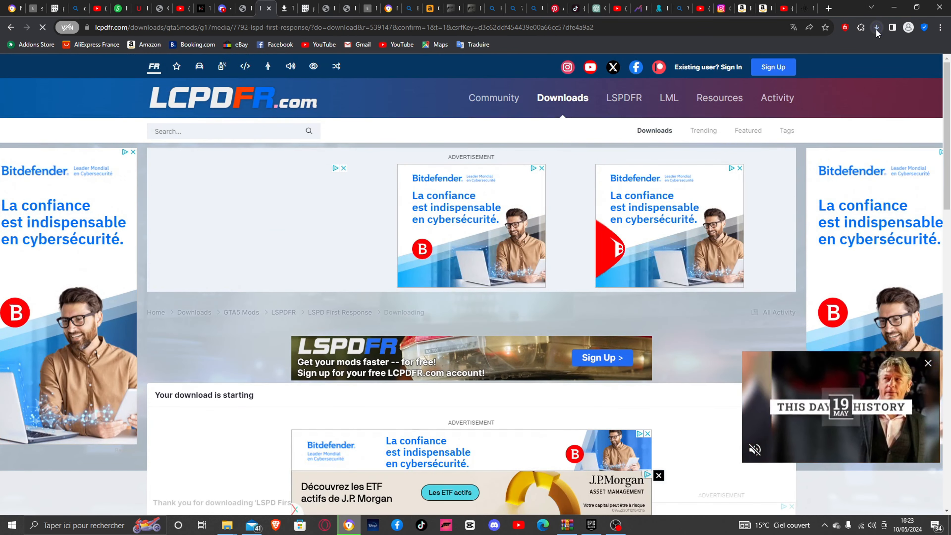
click(876, 30)
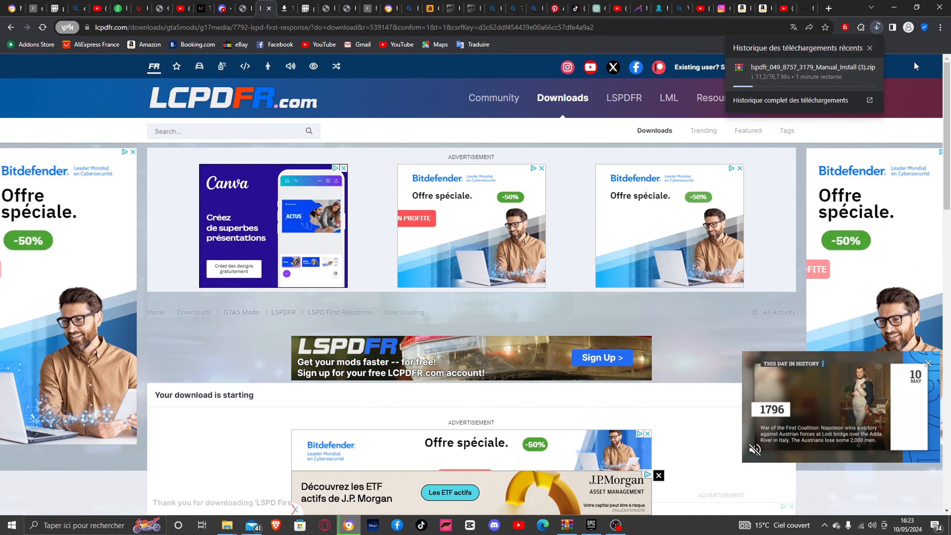
click(920, 44)
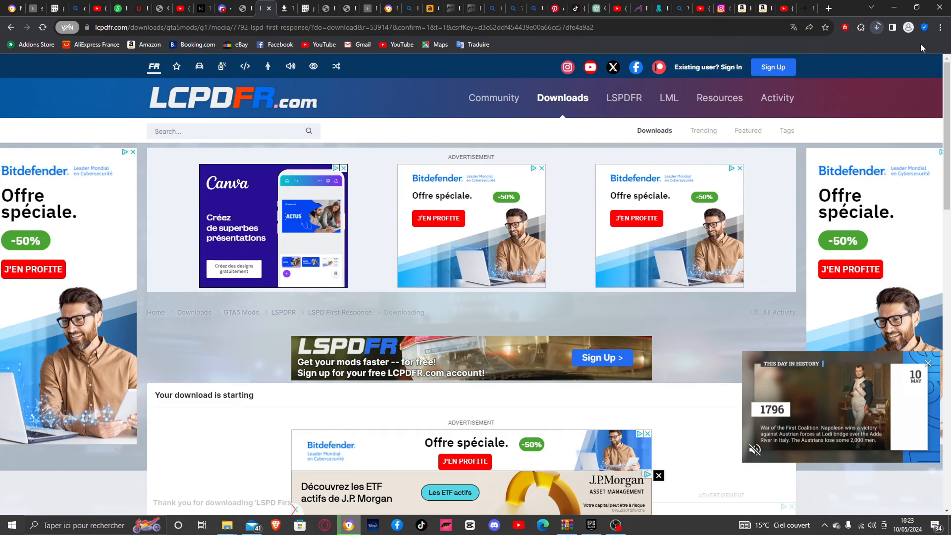
- Switch to the Epic Games Launcher and open Grand Theft Auto V's installation folder through the game's management options
click(896, 8)
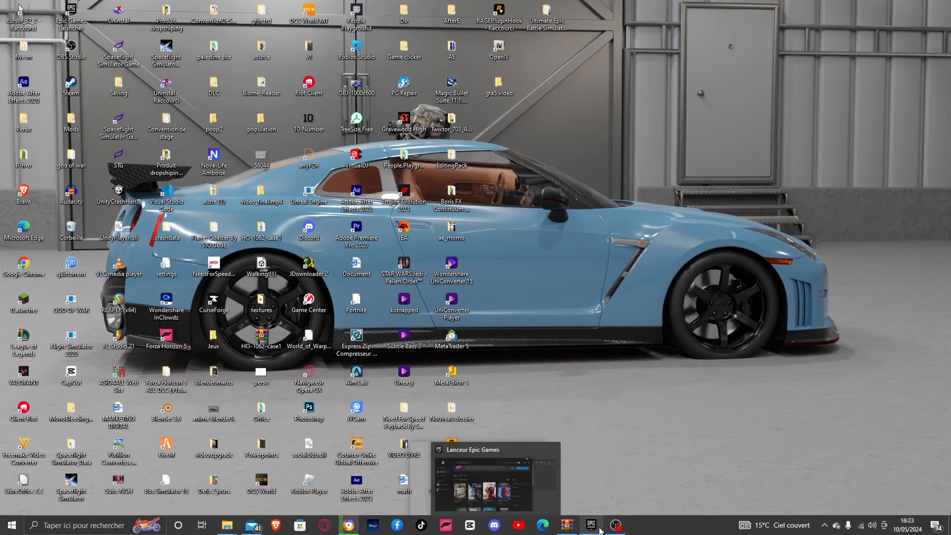
click(591, 525)
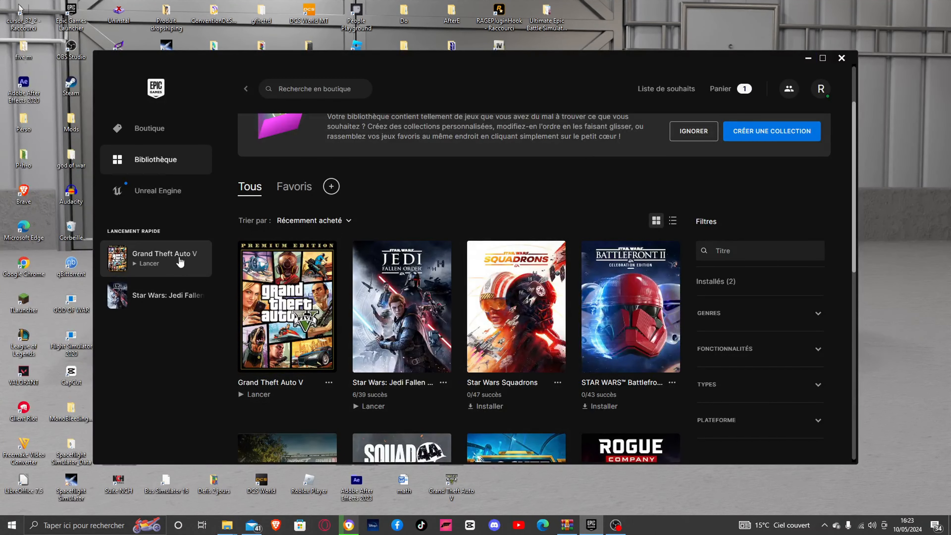
click(329, 382)
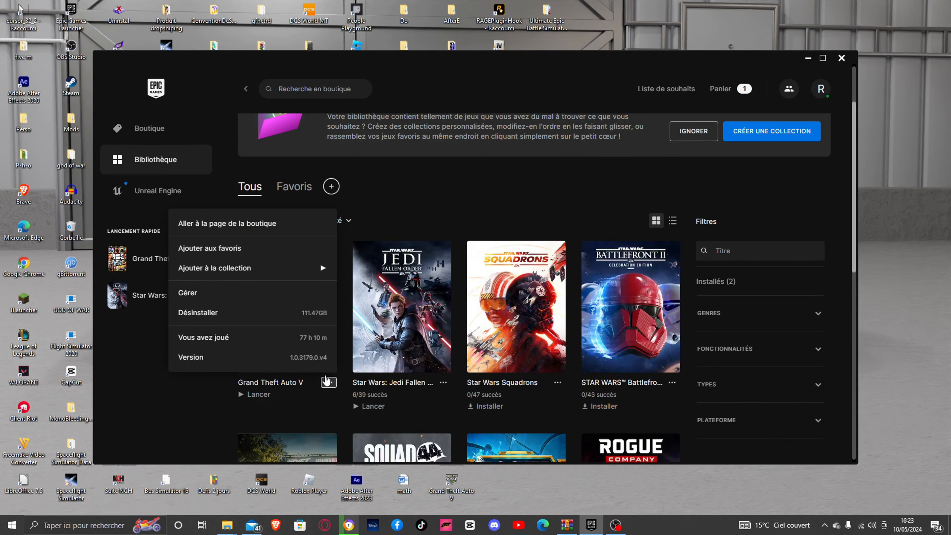
click(236, 292)
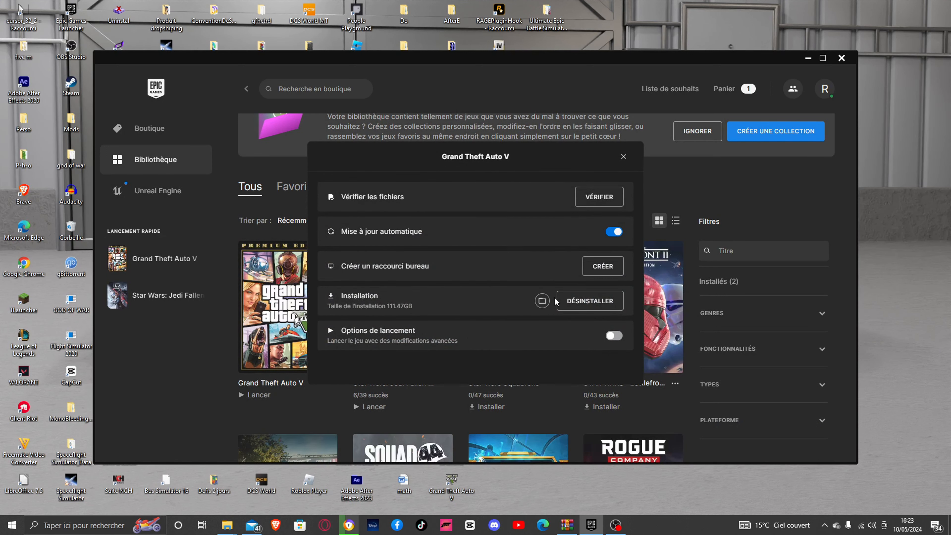
click(542, 301)
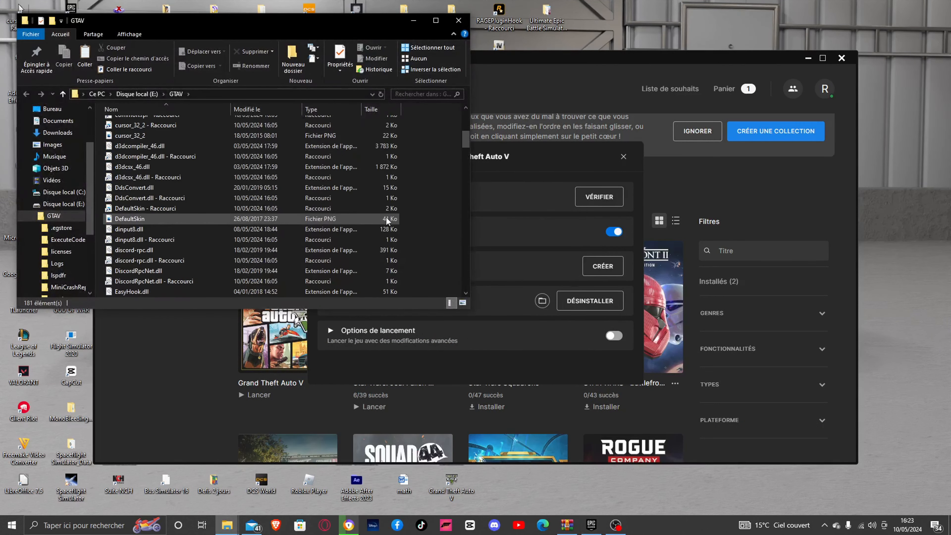
- Look through the files of the GTAV installation folder, and clear the folder and launcher windows off the desktop
scroll(388, 219, up, 7)
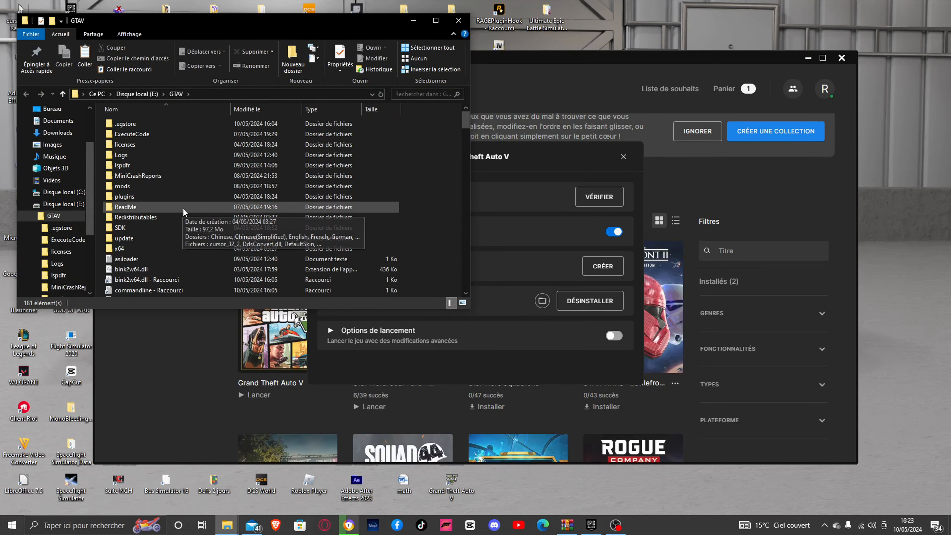
scroll(182, 225, down, 10)
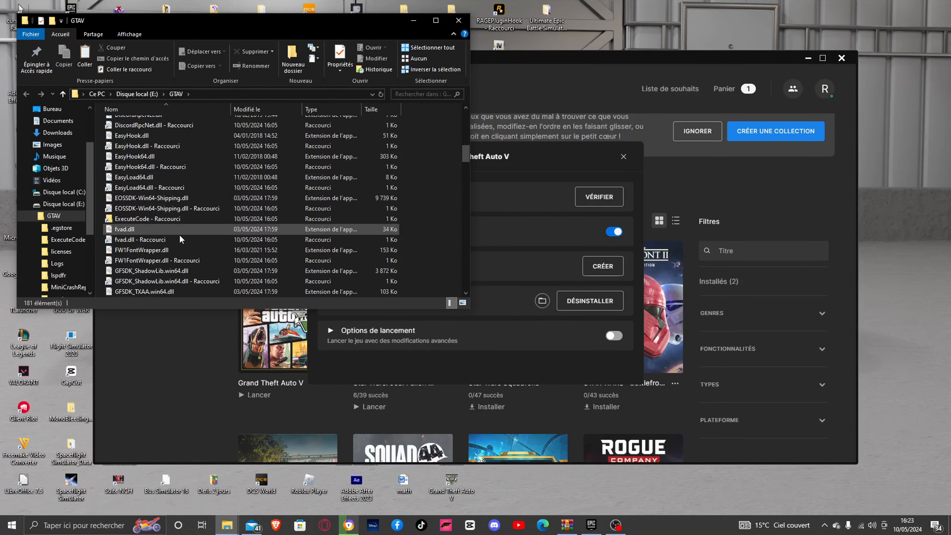
scroll(181, 239, down, 6)
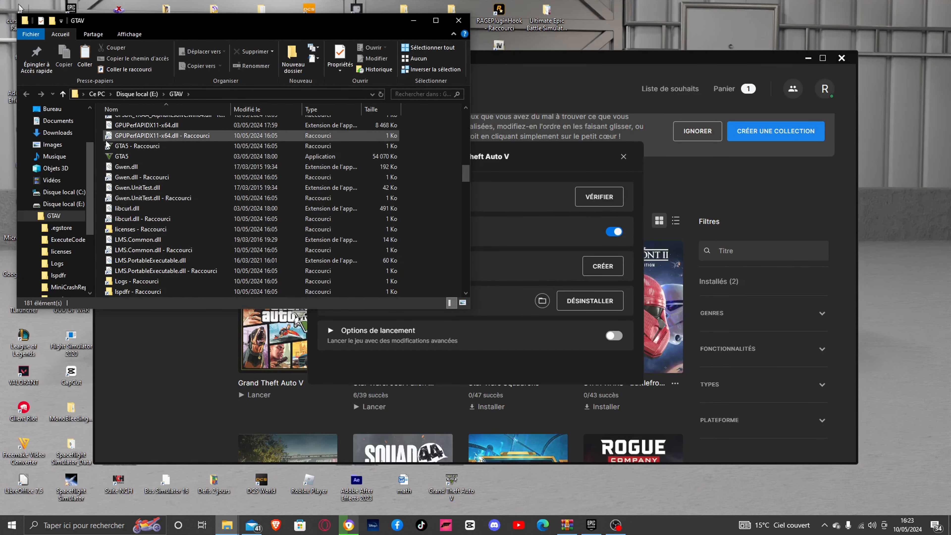
scroll(198, 160, up, 15)
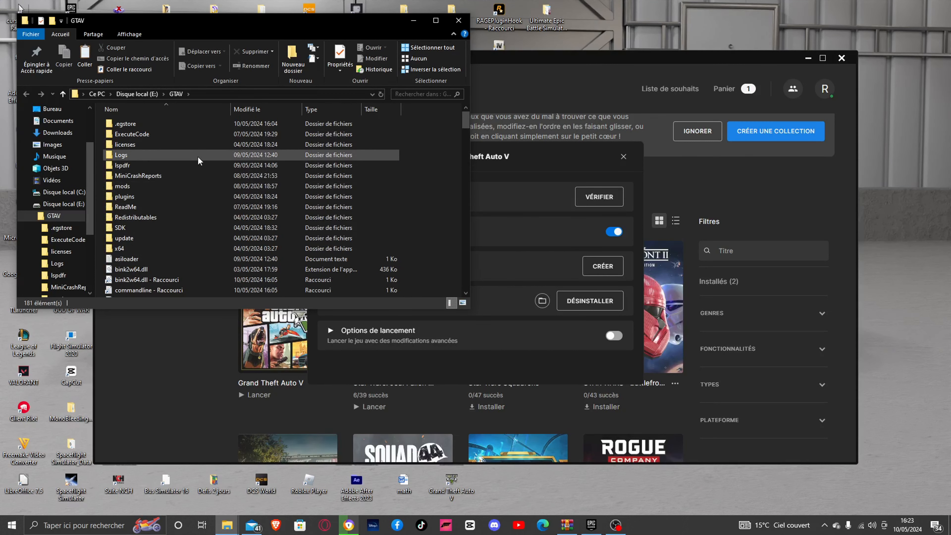
click(413, 21)
click(624, 156)
click(812, 59)
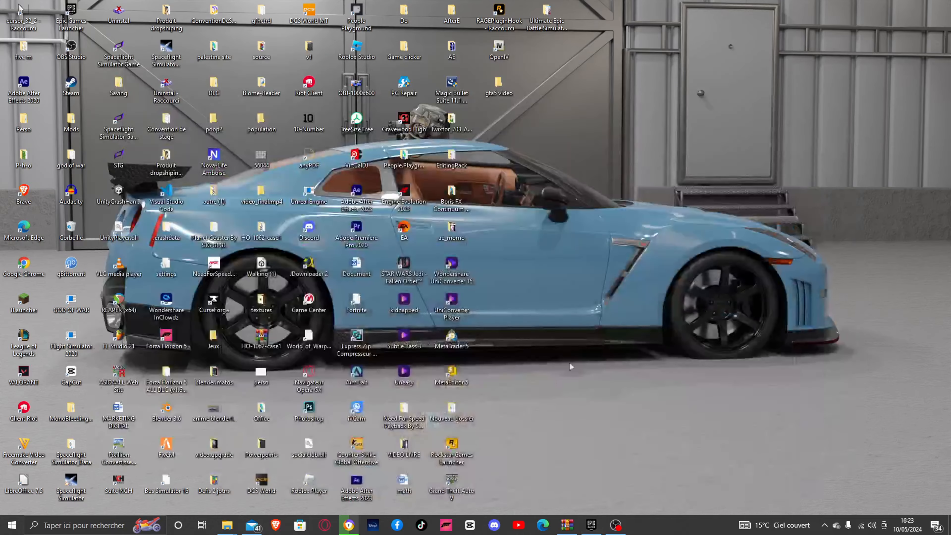
- Open the downloaded lspdfr_049_8757_3179_Manual_Install.zip in WinRAR and arrange it beside the opened gta5 video folder from the desktop
click(355, 527)
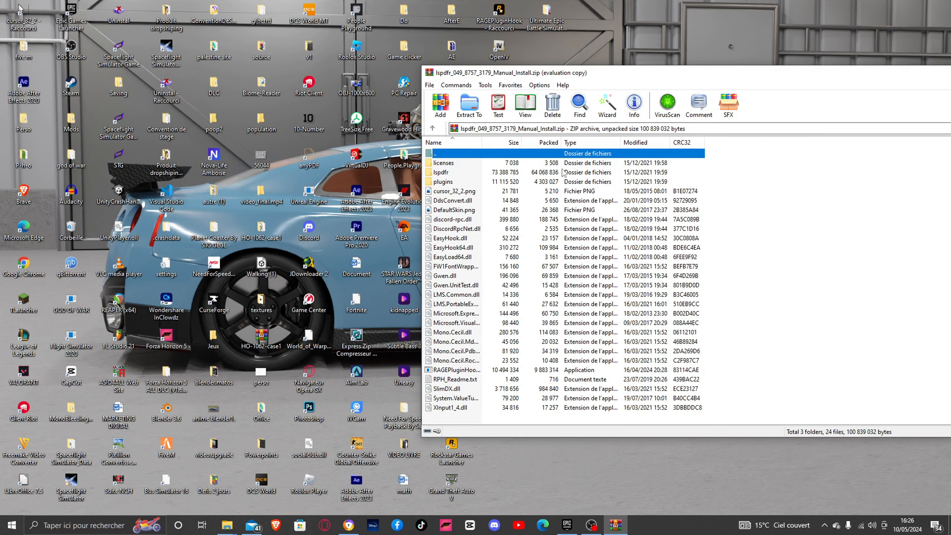
drag(652, 77, 828, 106)
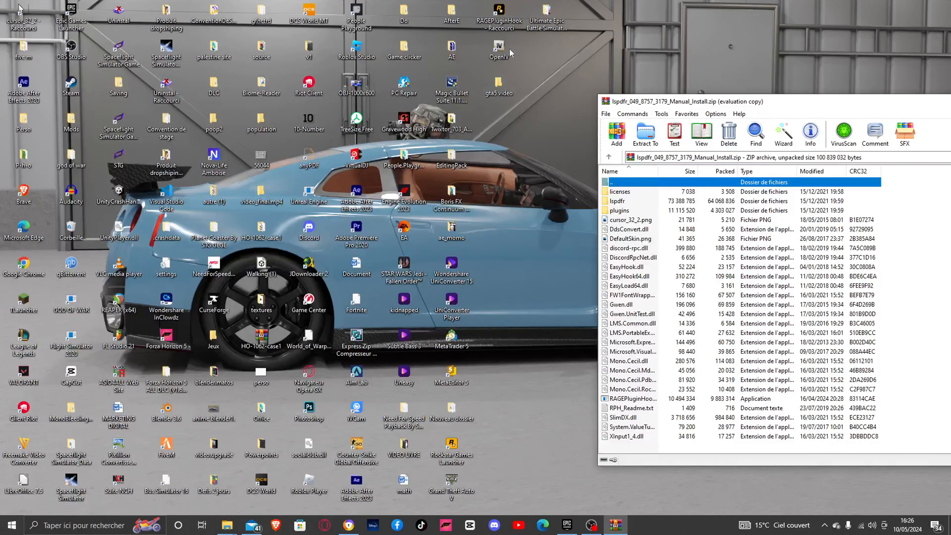
drag(513, 86, 454, 108)
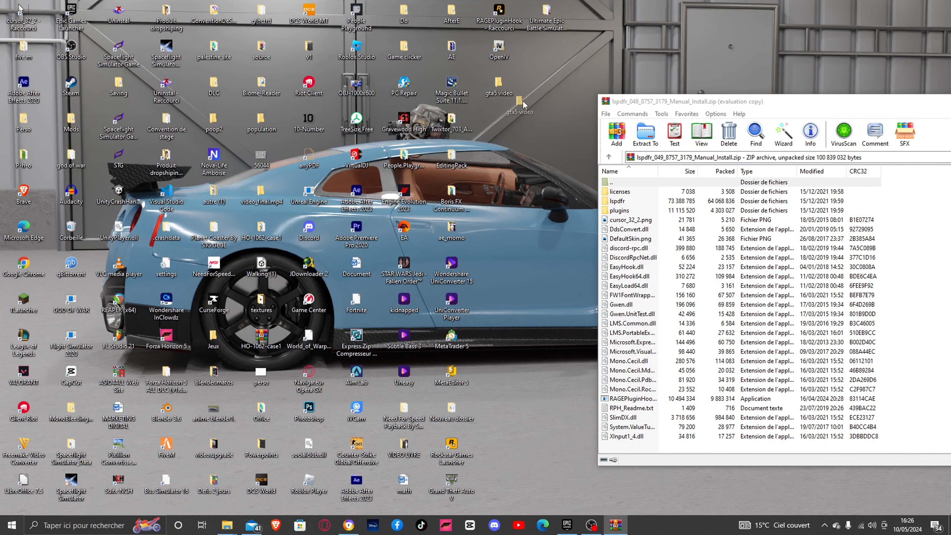
double_click(509, 93)
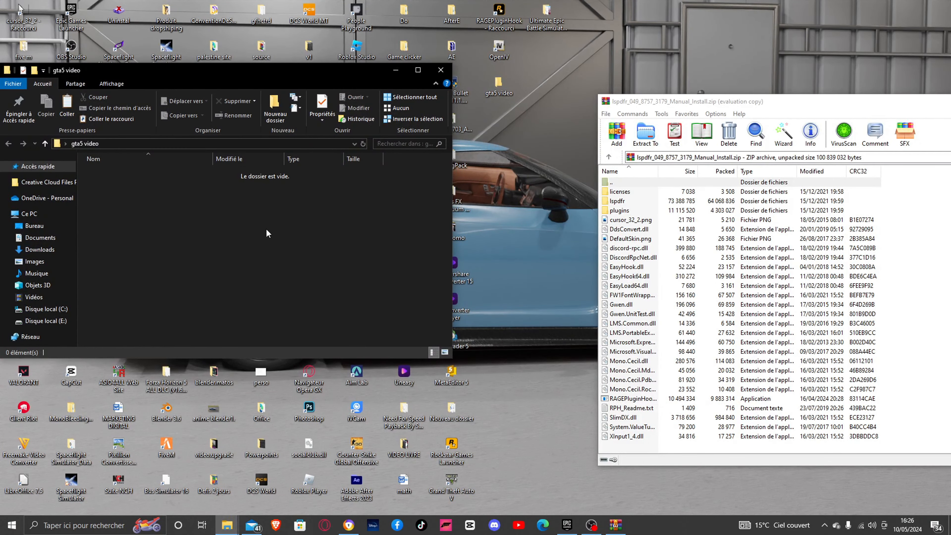
drag(350, 73, 351, 94)
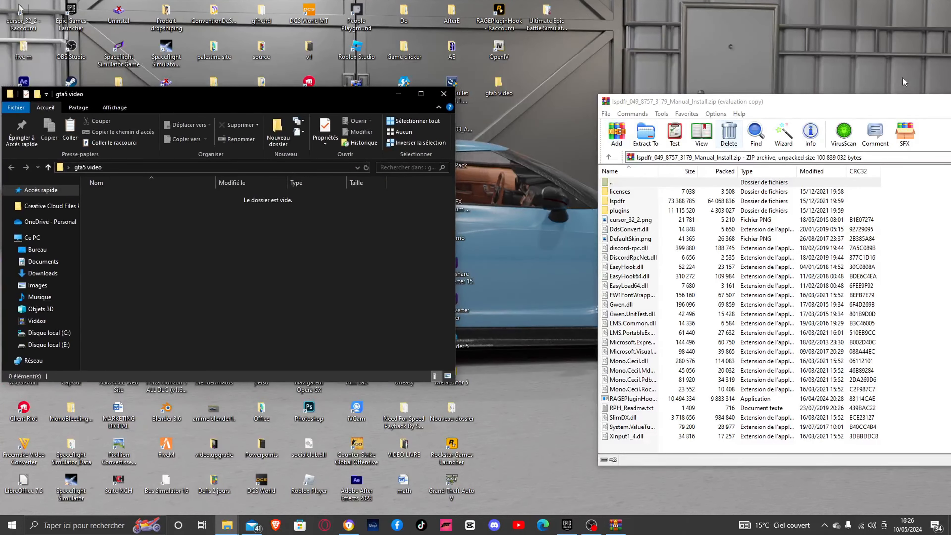
drag(859, 99, 795, 129)
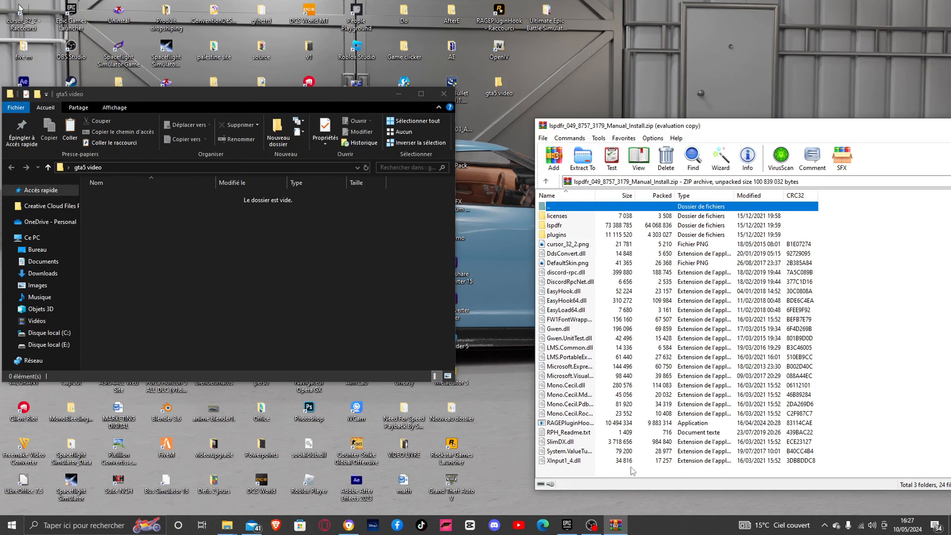
- Extract all folders and files from the LSPDFR archive into the gta5 video folder and close the archive
drag(632, 472, 625, 223)
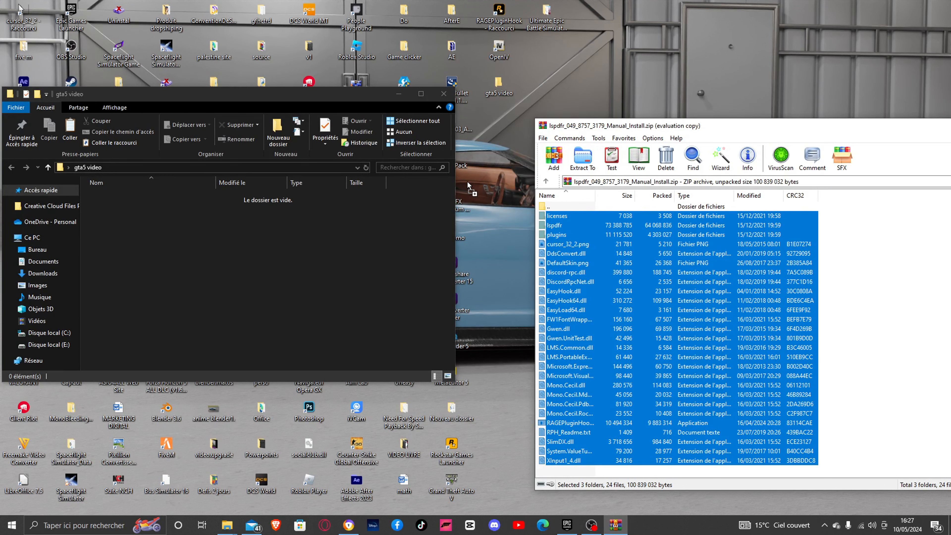
drag(349, 247, 350, 247)
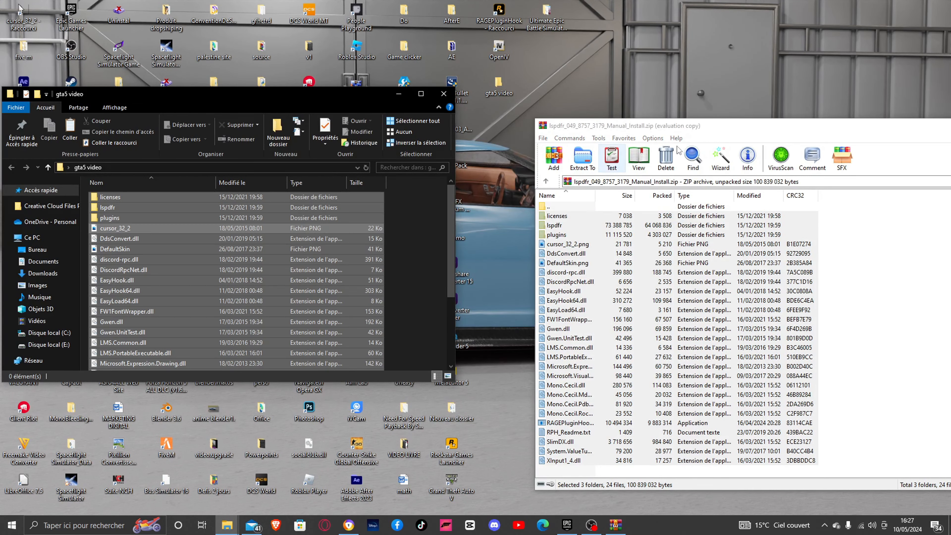
drag(763, 126, 546, 116)
click(770, 115)
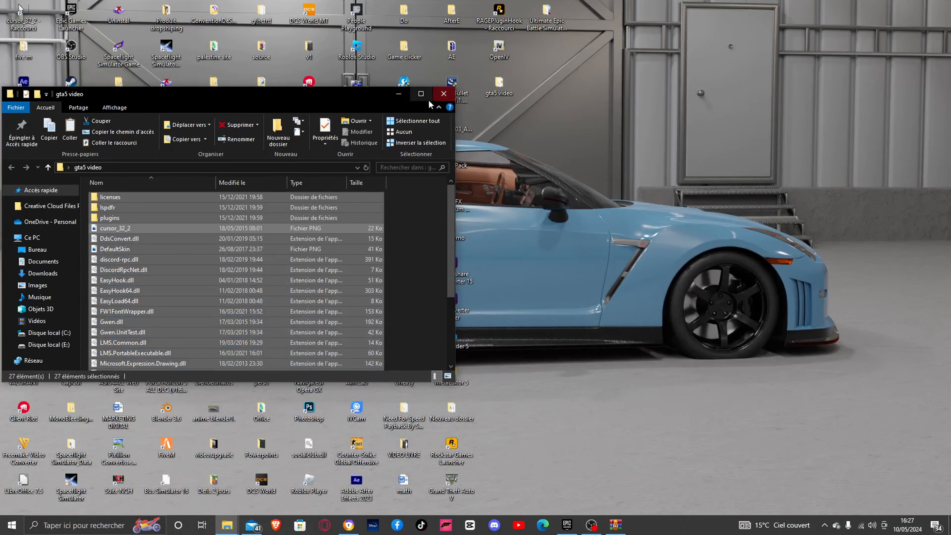
- Review the extracted mod files in the gta5 video folder at full window size, and minimize the folder
click(421, 94)
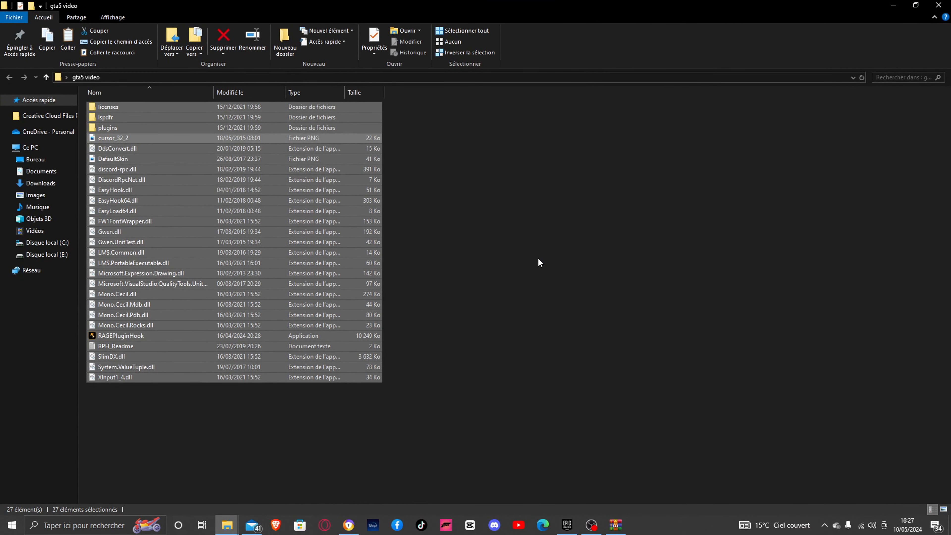
click(539, 263)
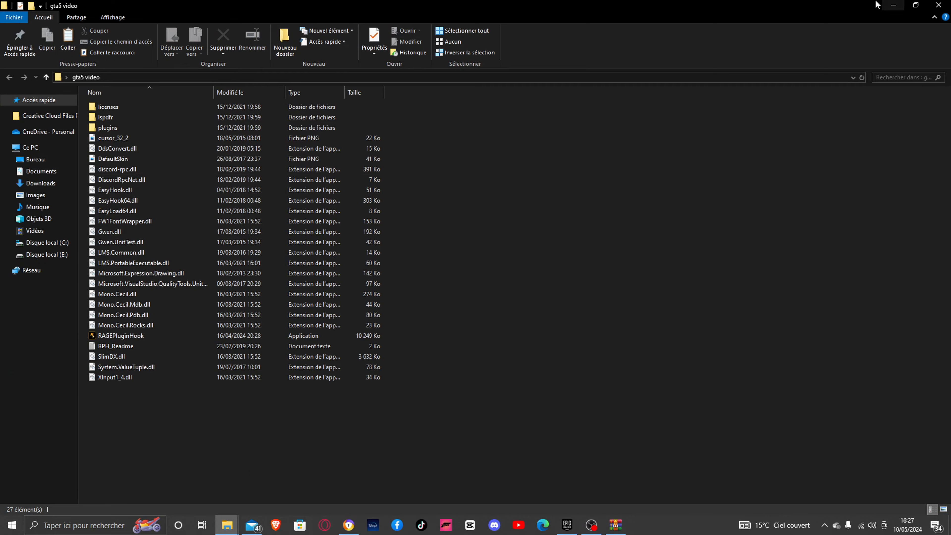
click(892, 6)
- Enlarge the GTAV game folder window, open its lspdfr subfolder and select the LSPDFR Configurator application
drag(508, 112, 581, 113)
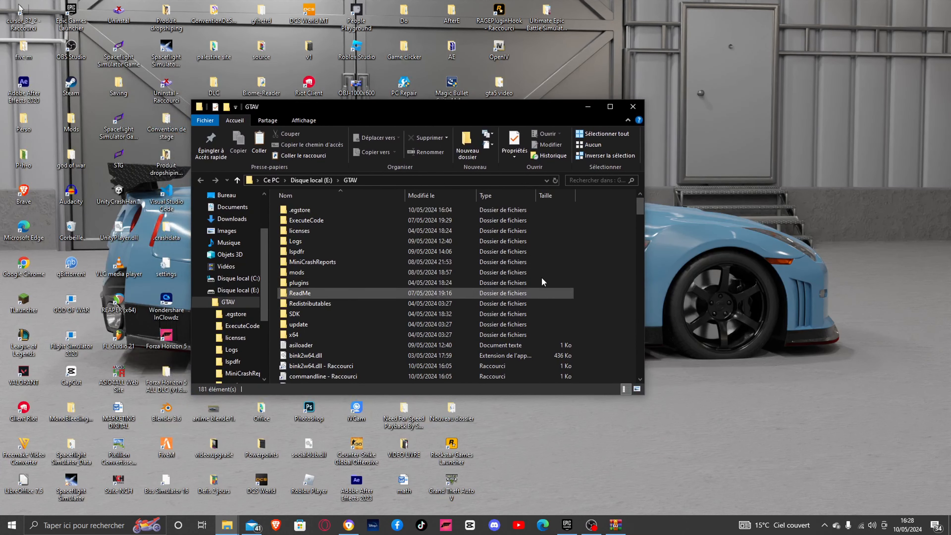
click(614, 108)
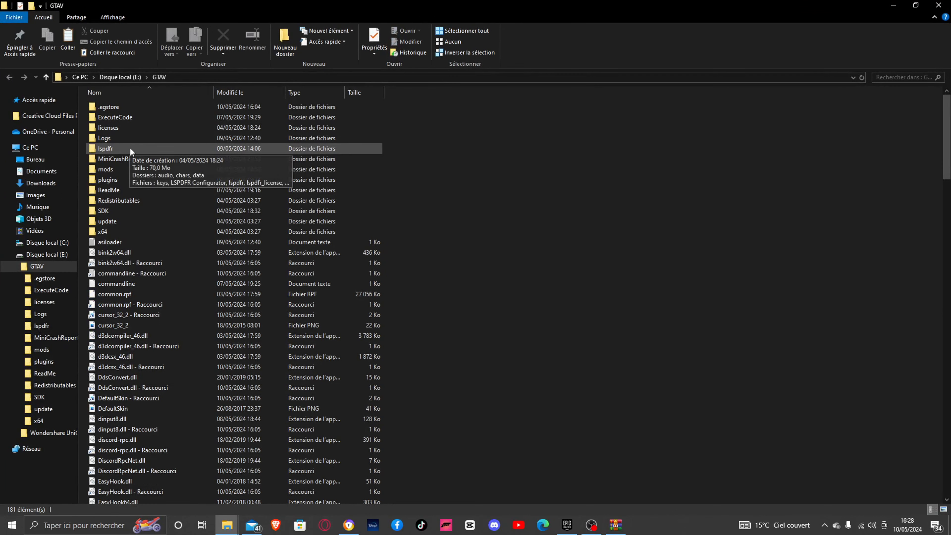
click(144, 149)
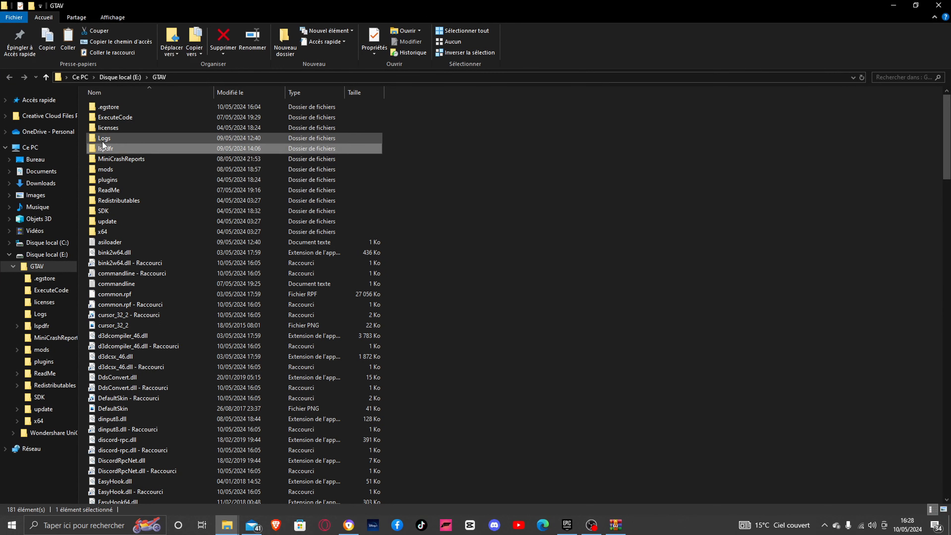
double_click(127, 148)
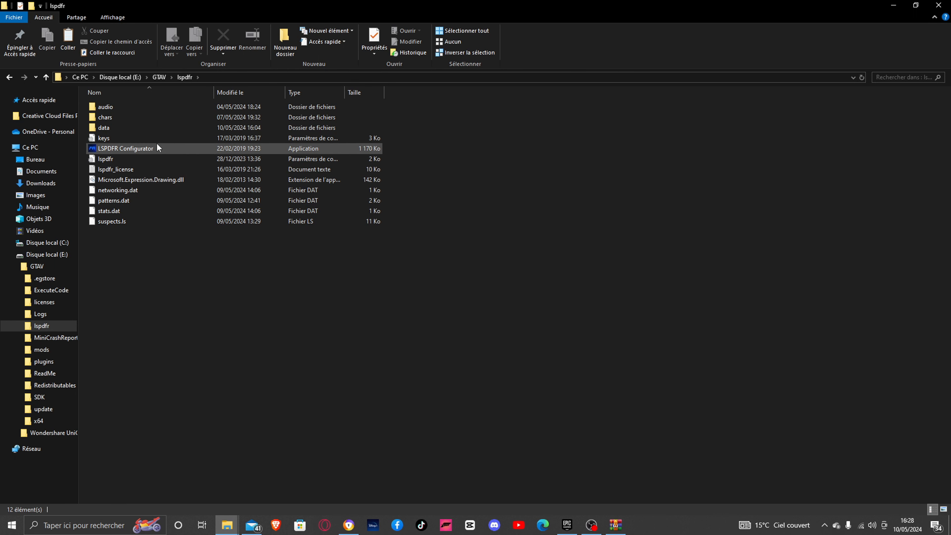
click(134, 147)
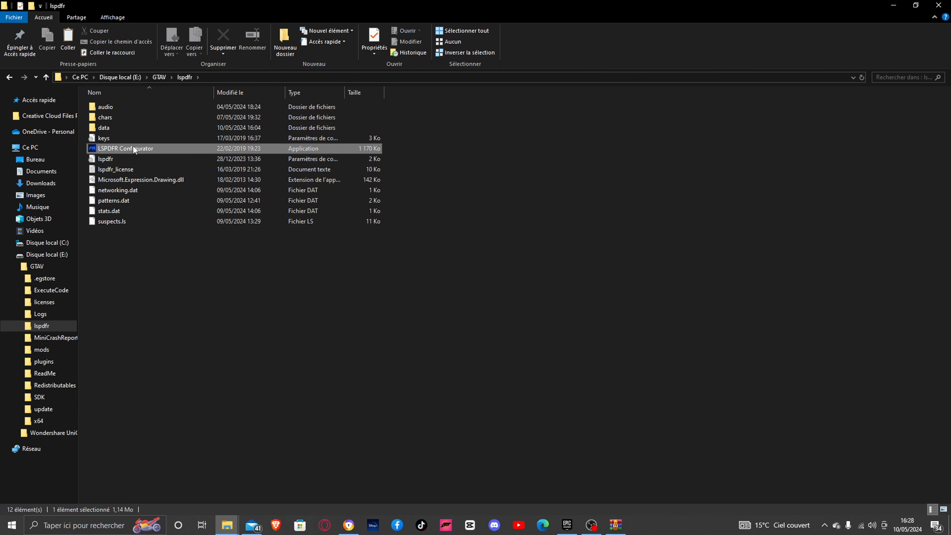
- Run the LSPDFR Configurator as administrator and reposition its welcome window over the lspdfr folder
right_click(134, 147)
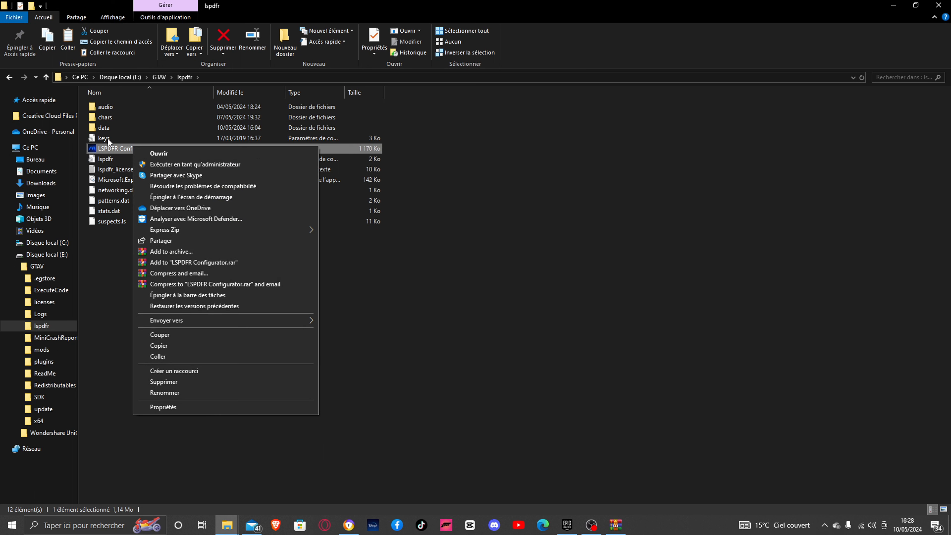
click(168, 163)
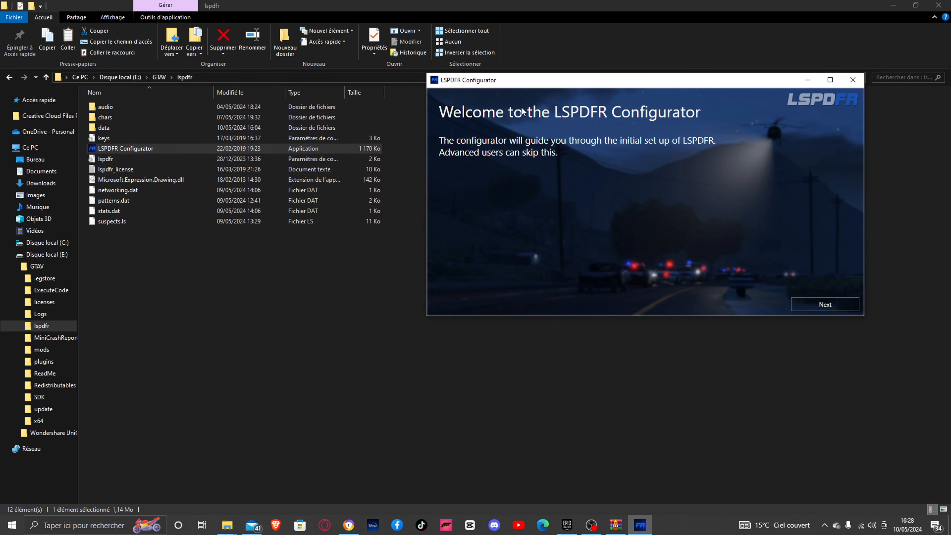
drag(534, 81, 314, 36)
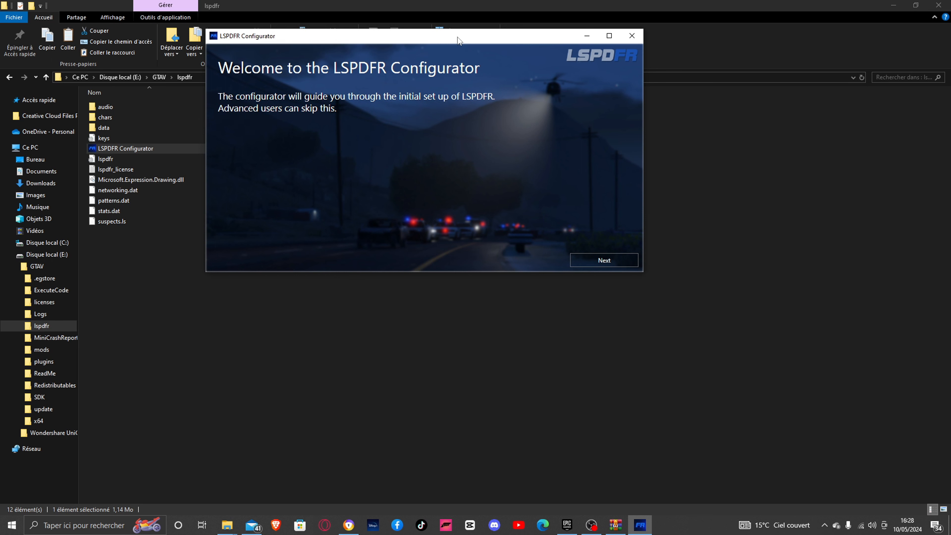
drag(459, 40, 587, 76)
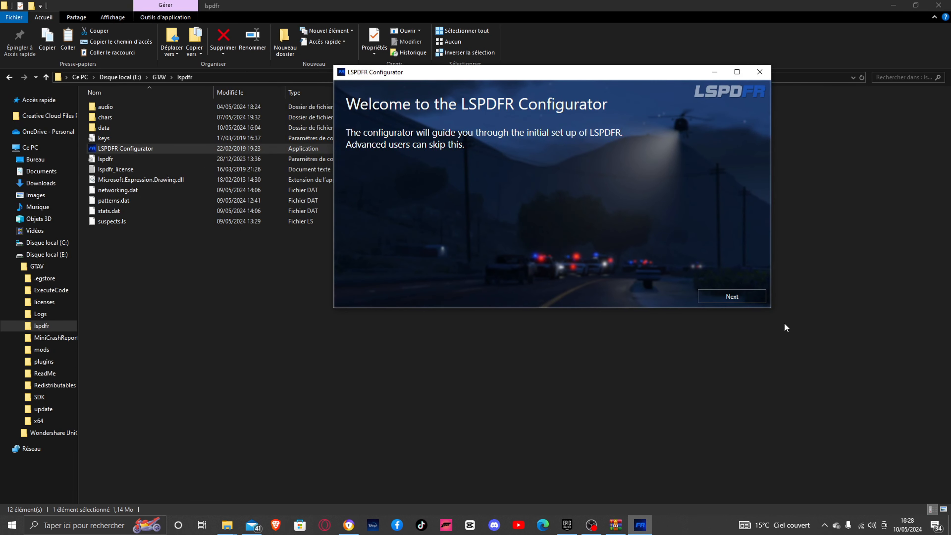
- Proceed to the RAGE Plugin Hook setup, accept its disclaimer, and have the configurator apply the recommended settings automatically
click(733, 292)
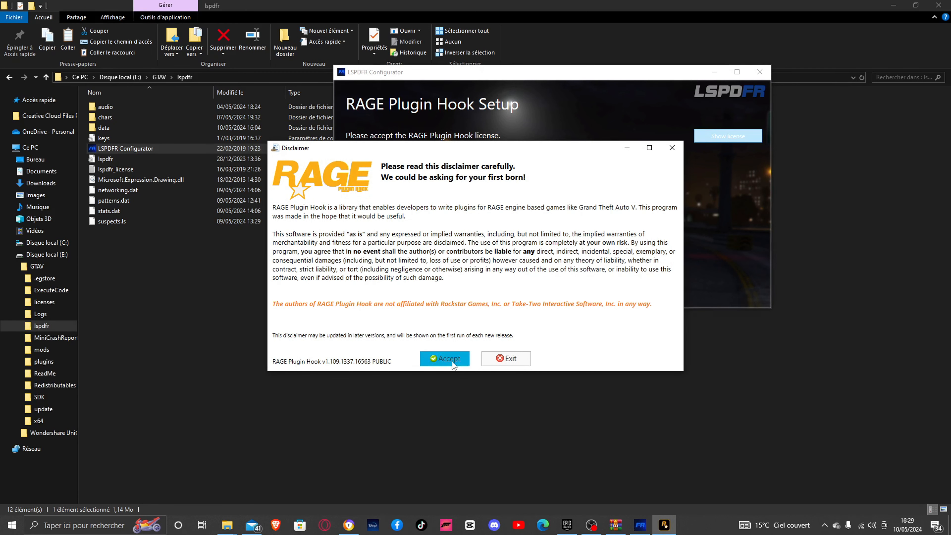
click(452, 361)
drag(635, 69, 287, 92)
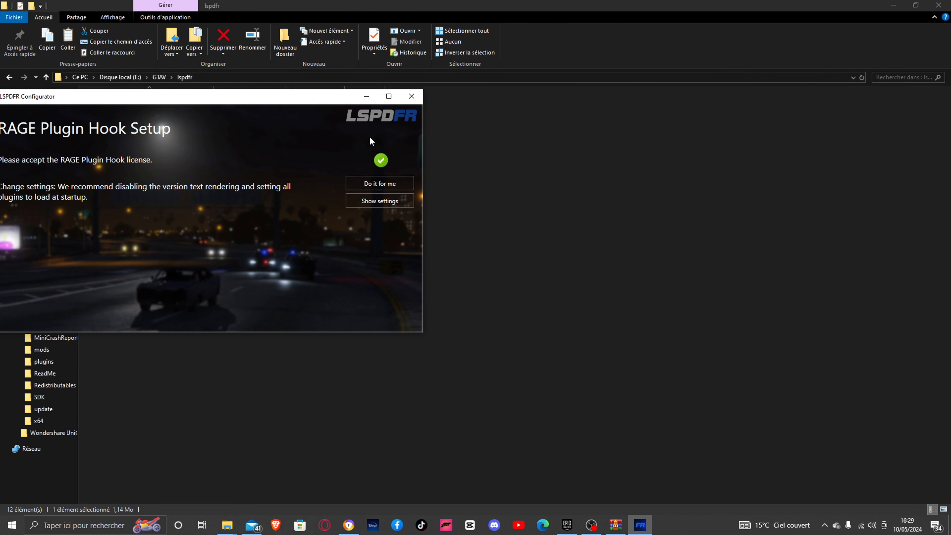
click(375, 185)
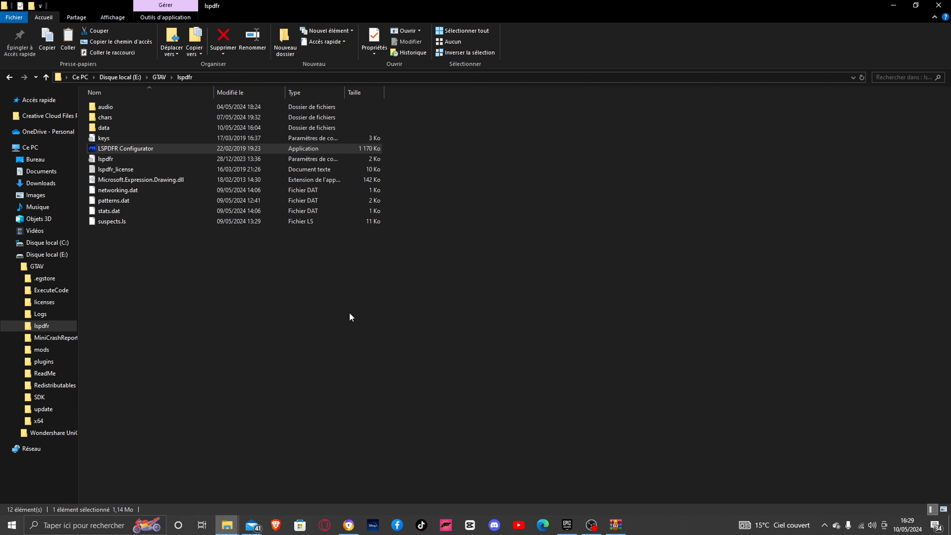
- Return to the GTAV game folder, locate and select the RAGEPluginHooka application, and minimize the folder
key(alt+Left)
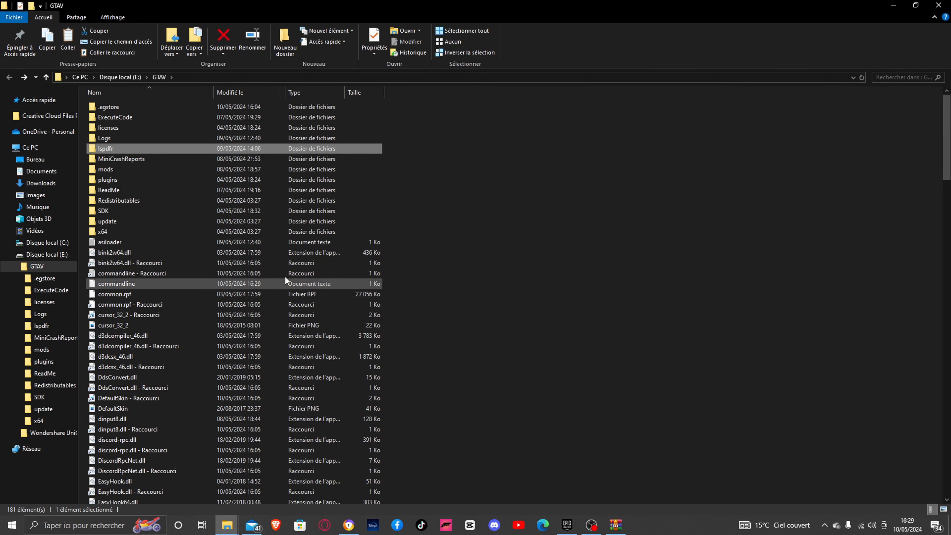
scroll(295, 277, down, 15)
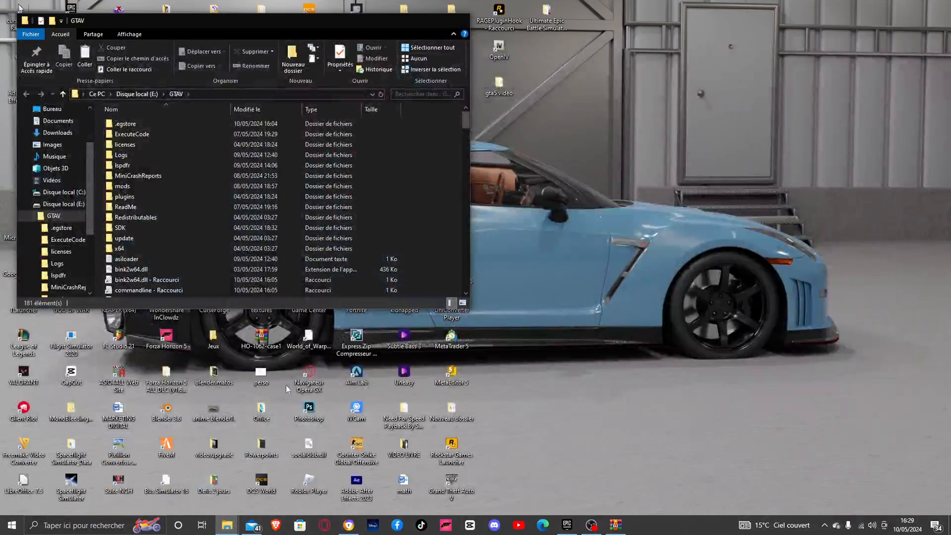
click(436, 20)
scroll(302, 240, down, 20)
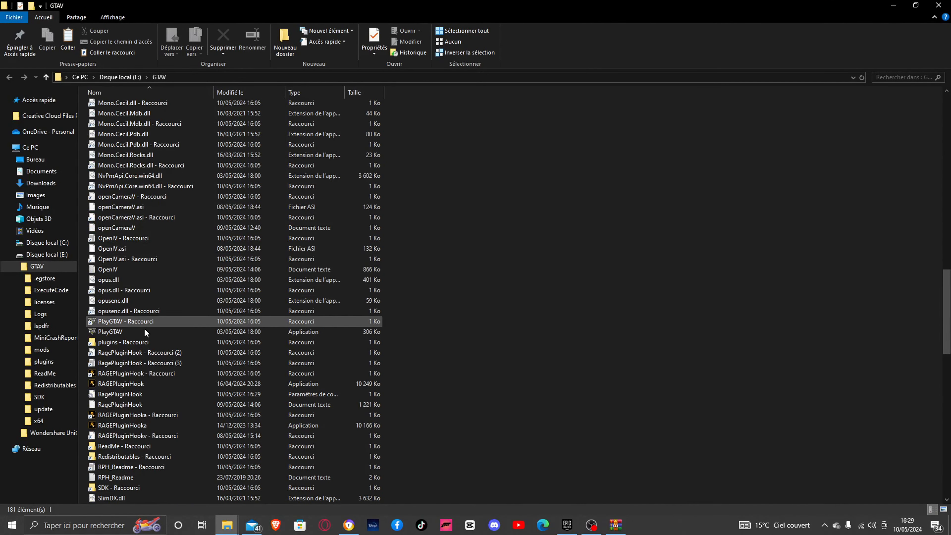
double_click(125, 427)
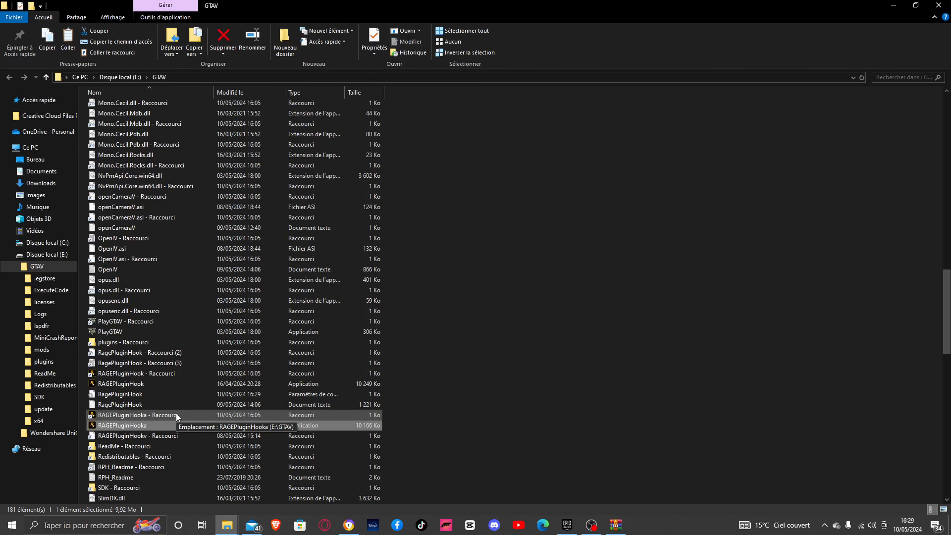
click(900, 5)
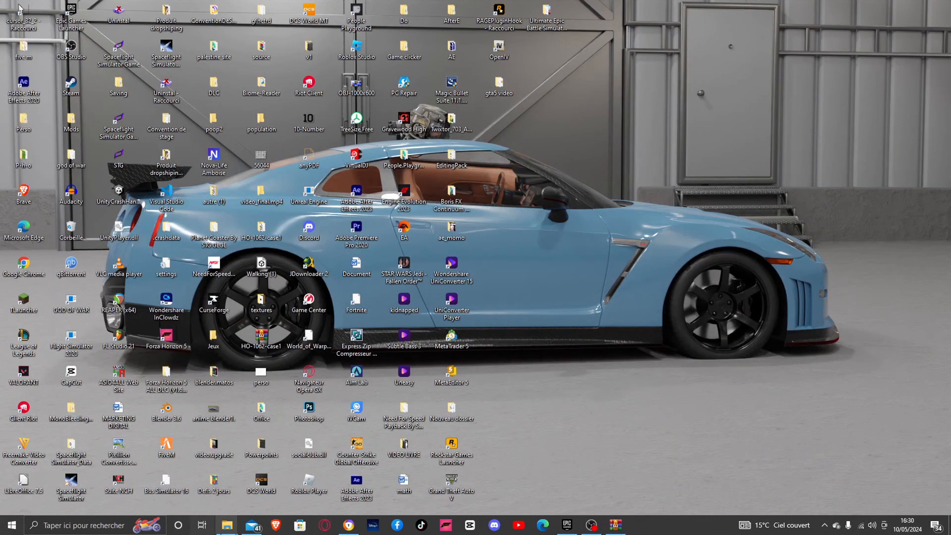
mouse_move(227, 525)
click(146, 481)
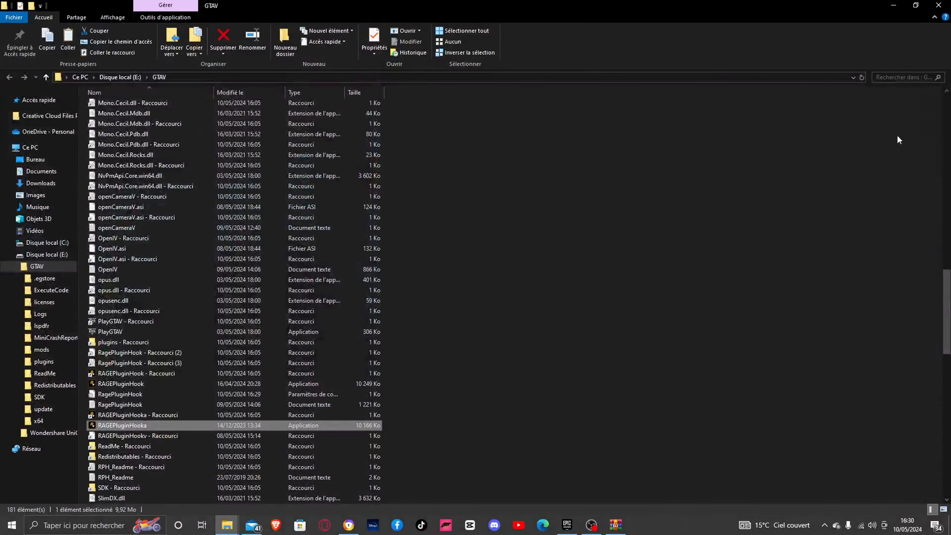
click(893, 5)
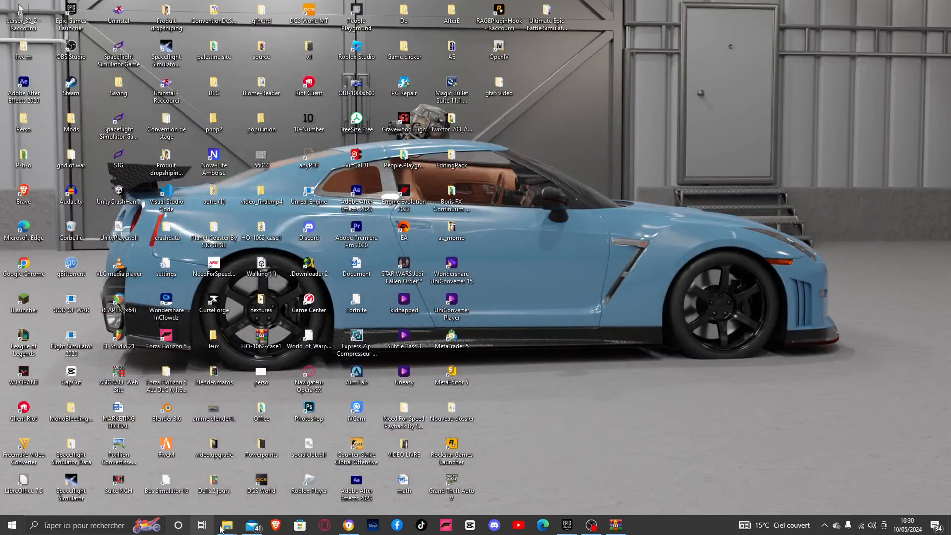
mouse_move(227, 525)
mouse_move(282, 481)
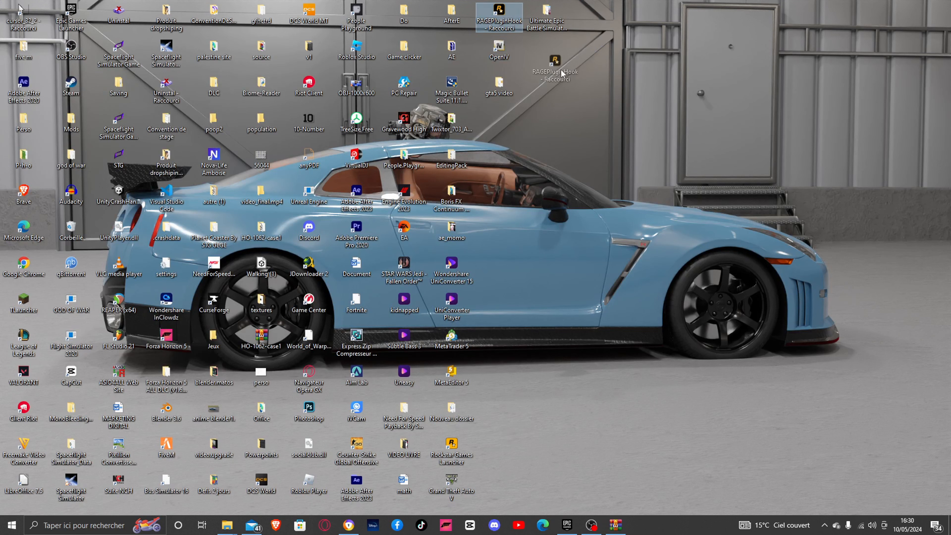
- Move the RAGEPluginHook shortcut to the free desktop spot beneath Ultimate Epic Battle Simulator and launch it
drag(499, 15, 547, 50)
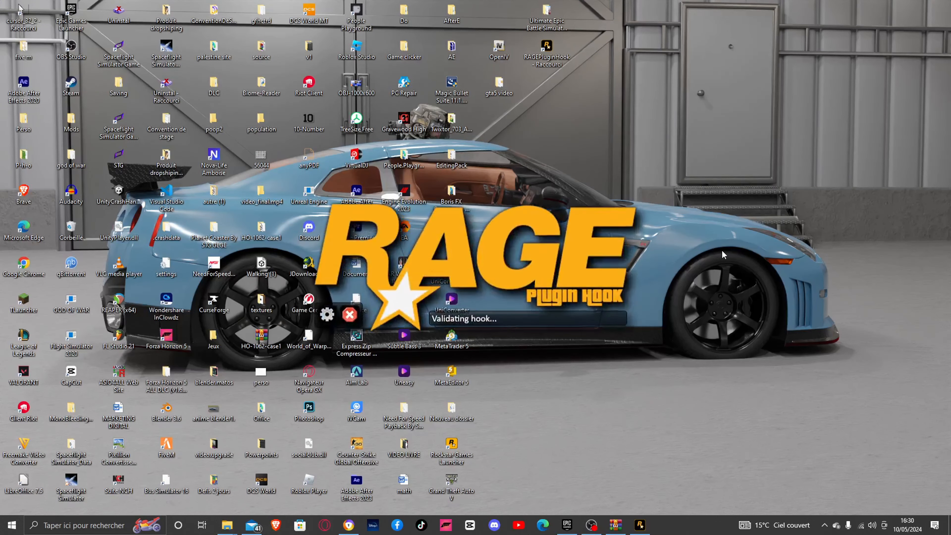